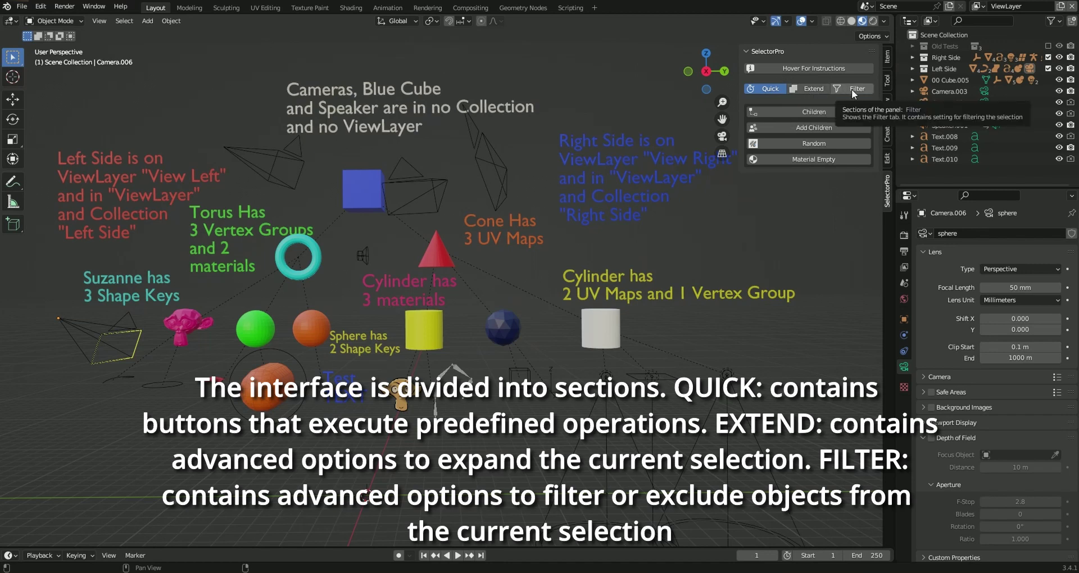
Preview SelectorPro's Extend and Filter sections in the sidebar.
left_click(813, 84)
left_click(841, 86)
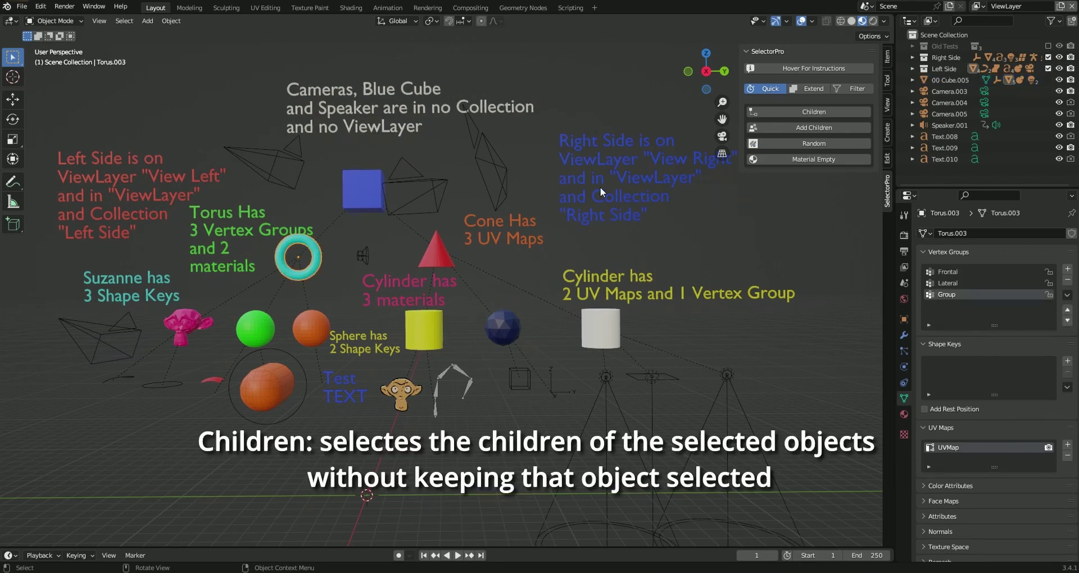
Swap the torus, then the blue cube, for their children, checking each with a temporary move.
left_click(781, 110)
key("g")
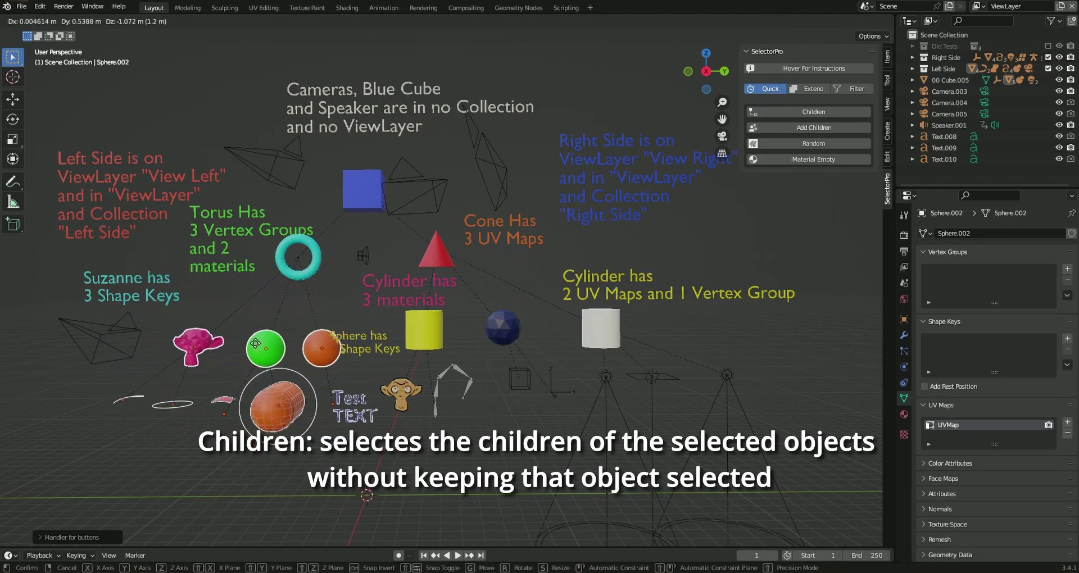
left_click(290, 319)
left_click(436, 247)
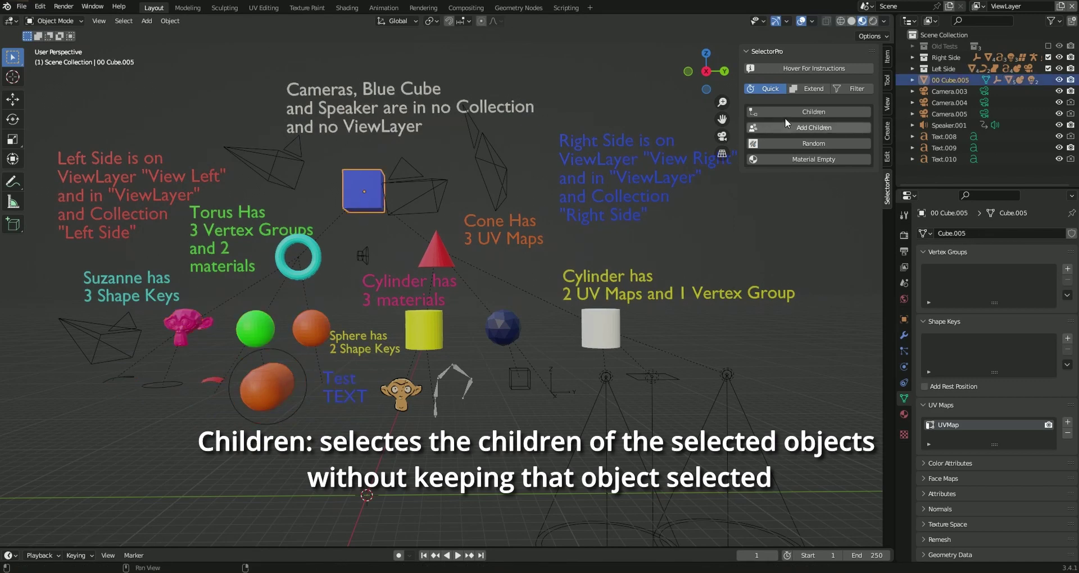
left_click(813, 127)
key("g")
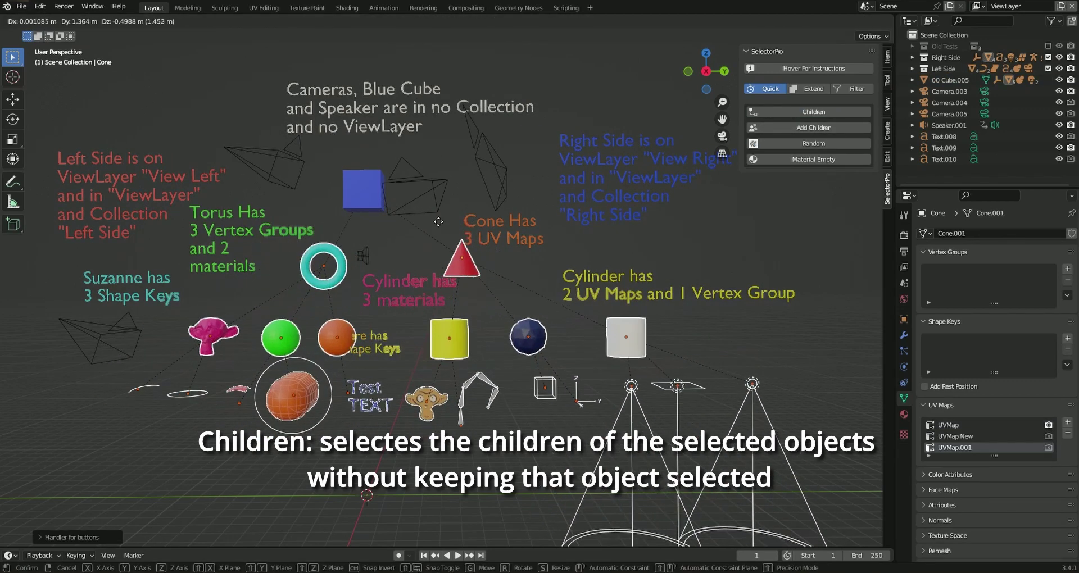
right_click(402, 213)
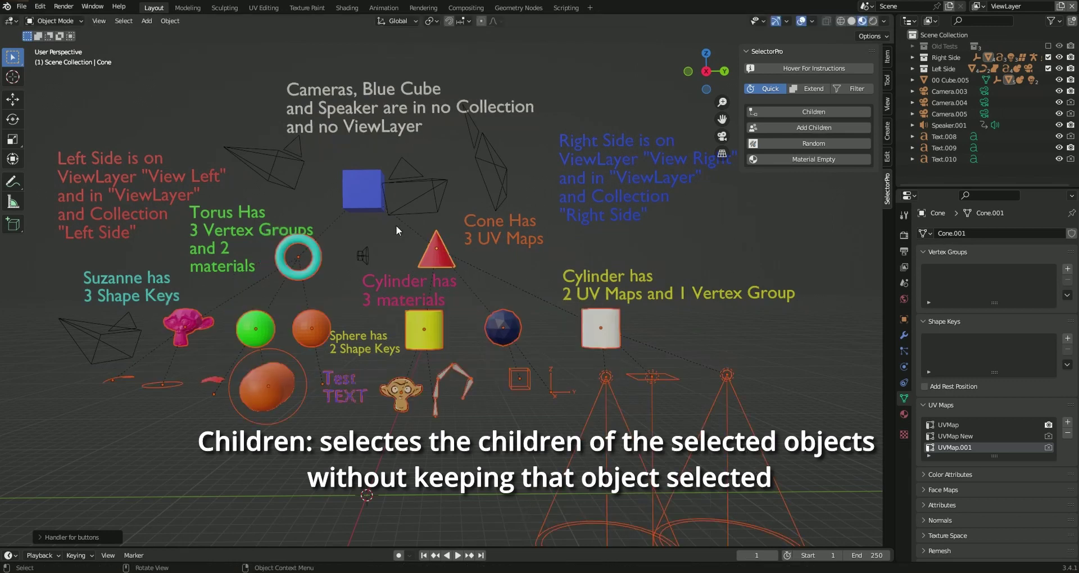
Add the blue cube's children to its selection with Add Children and verify with a move.
left_click(368, 201)
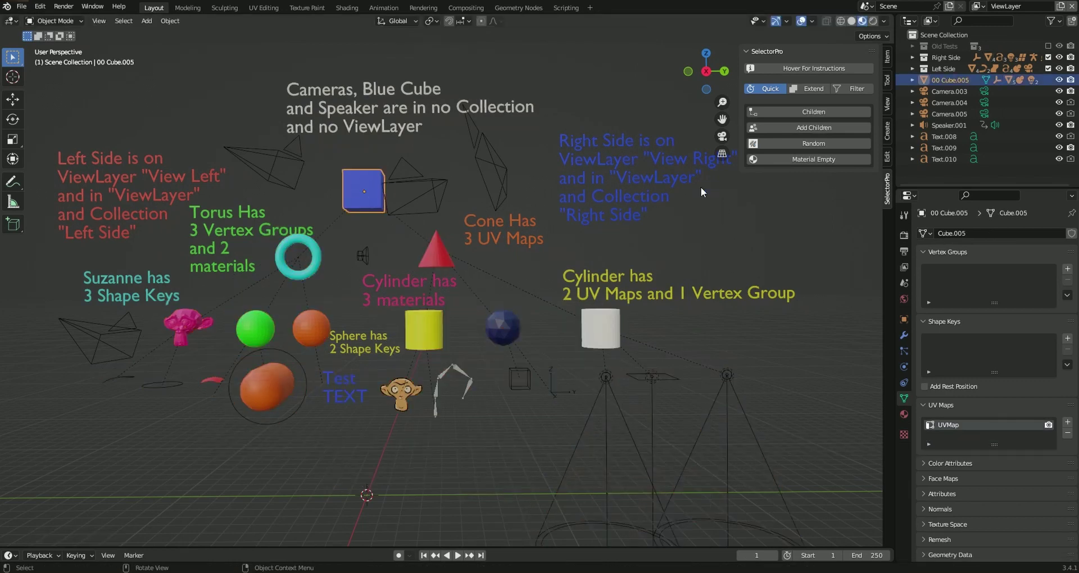
left_click(790, 130)
key("g")
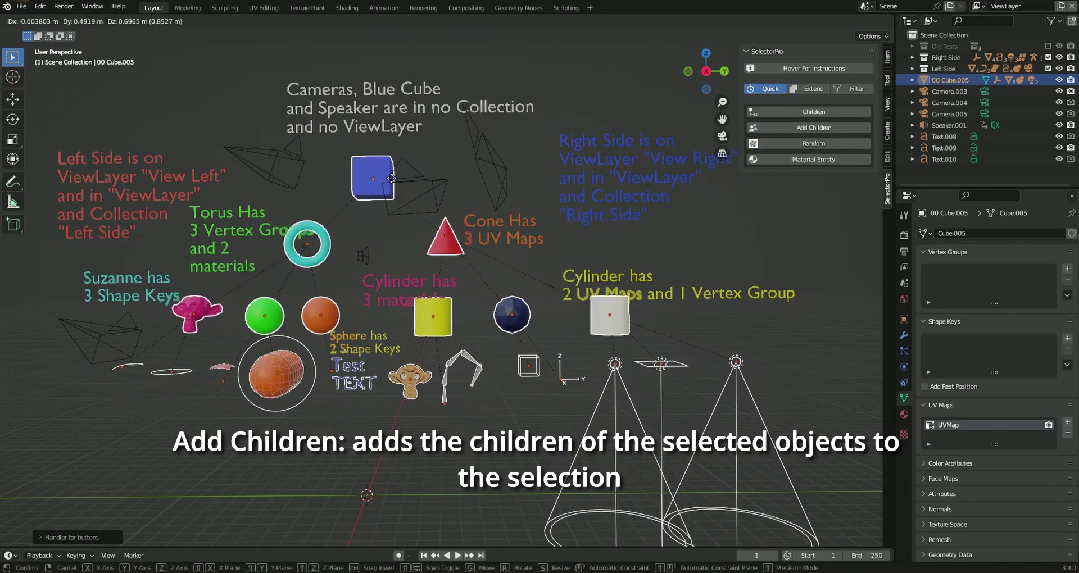
right_click(424, 200)
Select all objects and repeatedly narrow them to smaller random subsets with Random.
key("ctrl+shift+z")
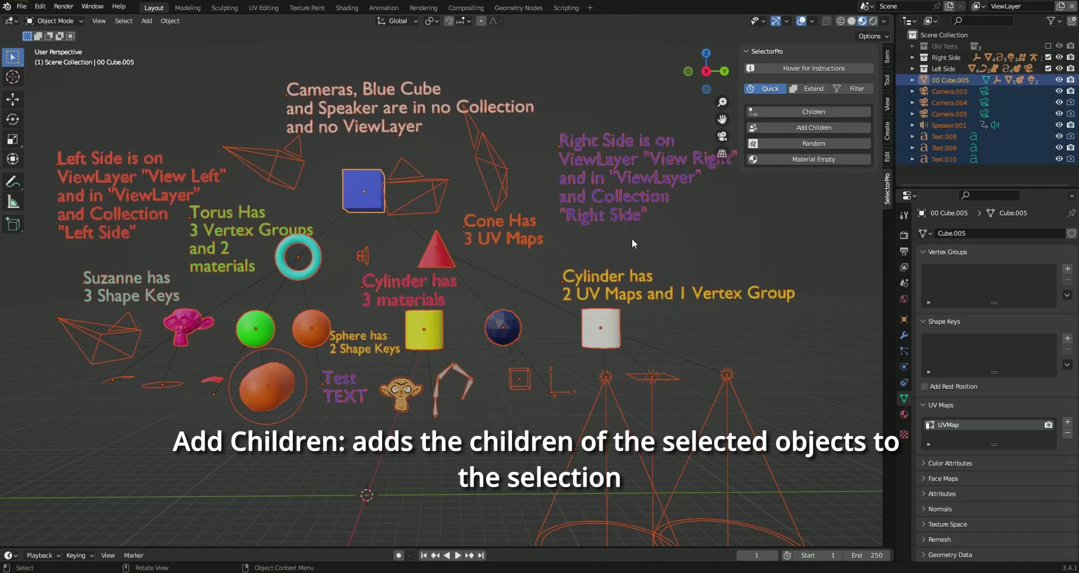
left_click(788, 145)
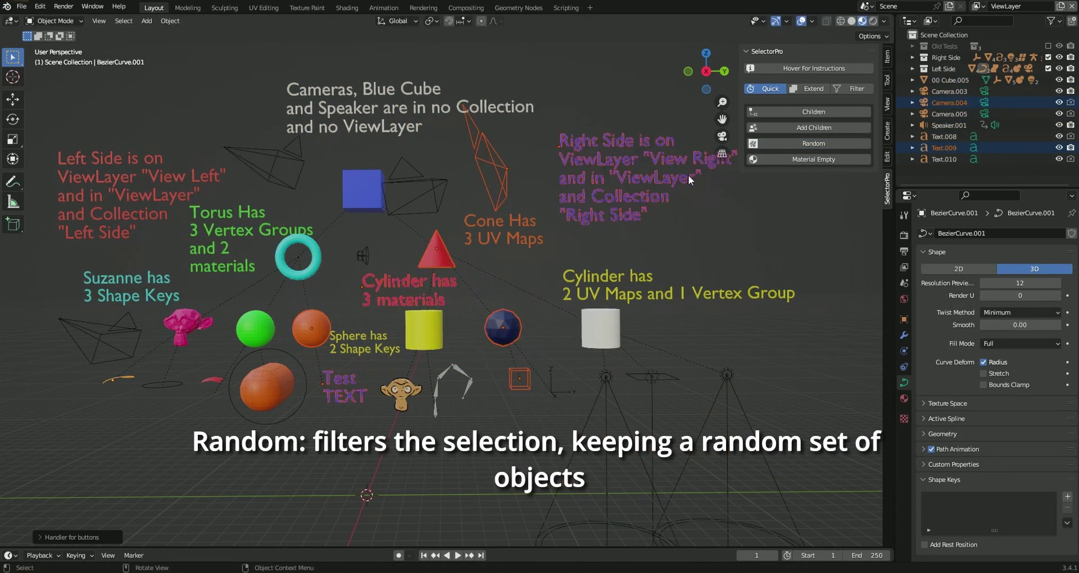
left_click(785, 146)
left_click(782, 147)
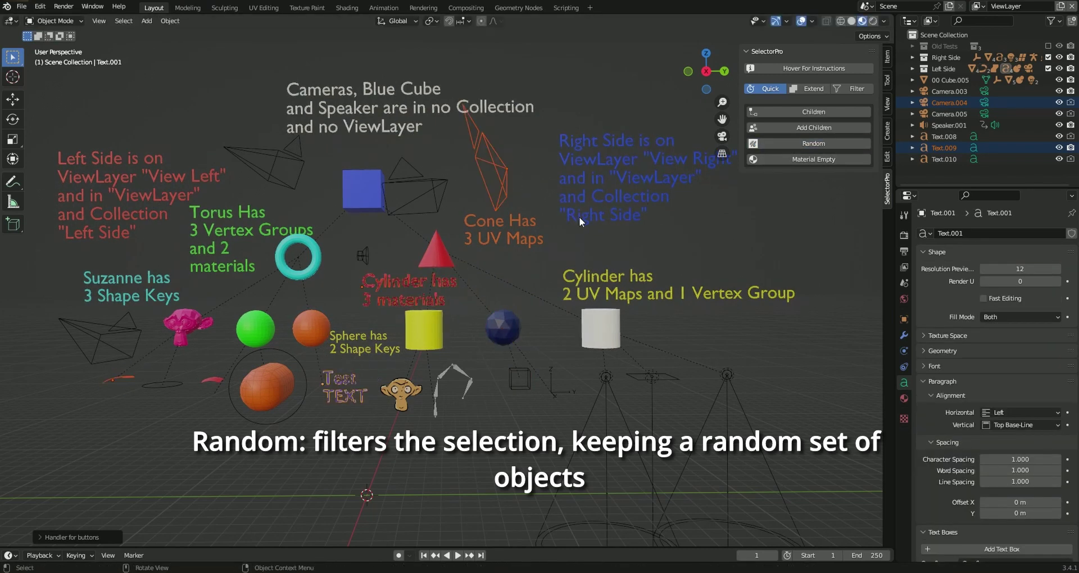
left_click(778, 149)
left_click(778, 150)
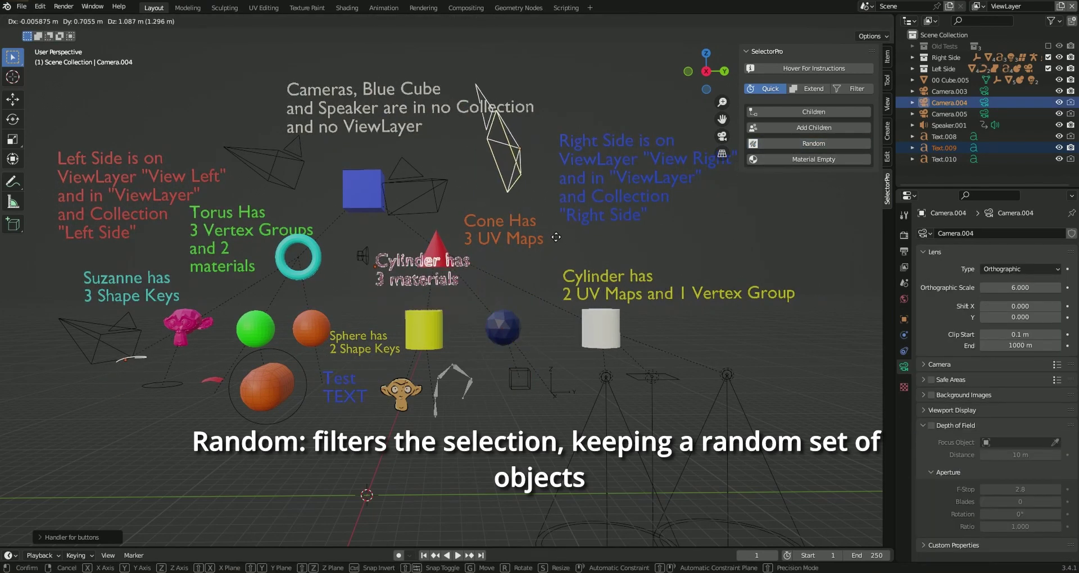
From all objects, keep only those without a material using Material Empty, then clear the selection.
key("a")
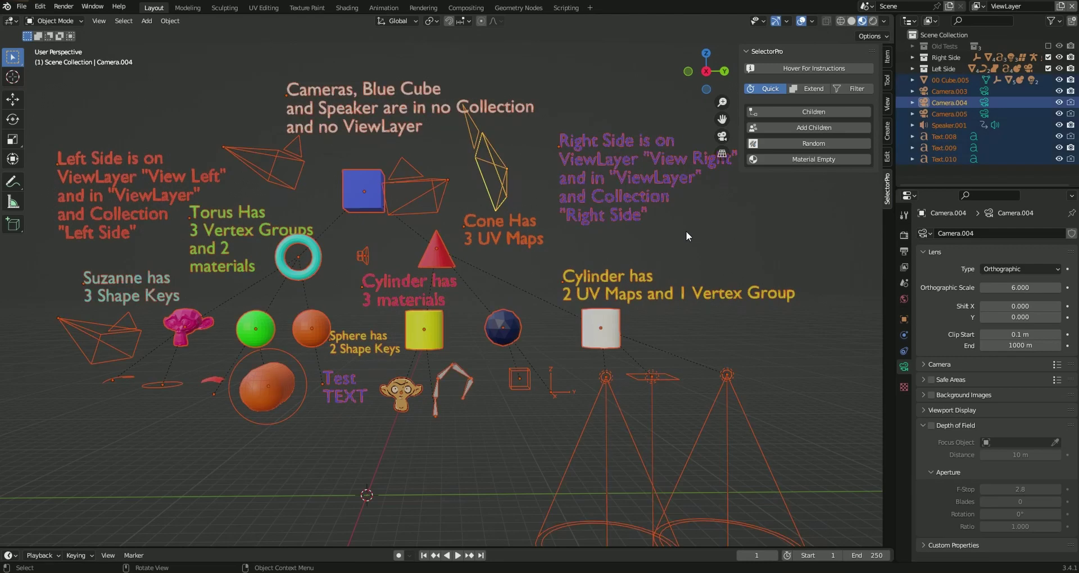
left_click(777, 160)
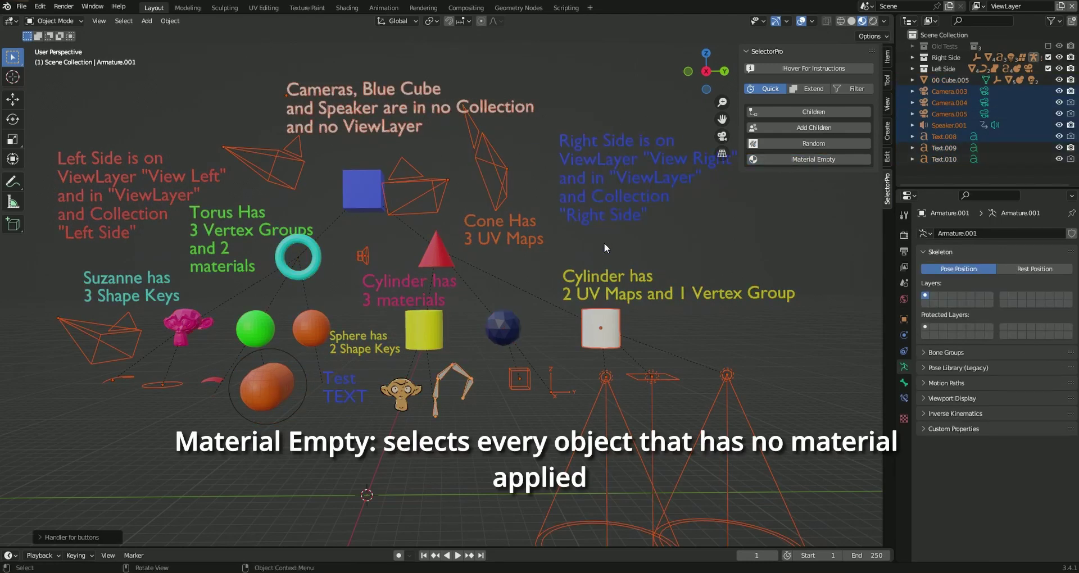
key("g")
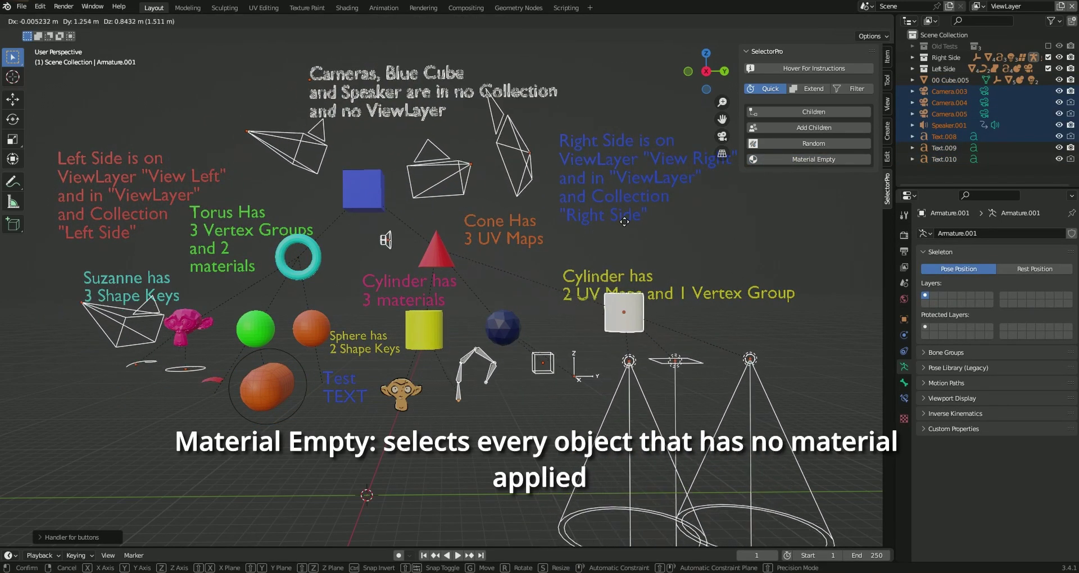
right_click(612, 228)
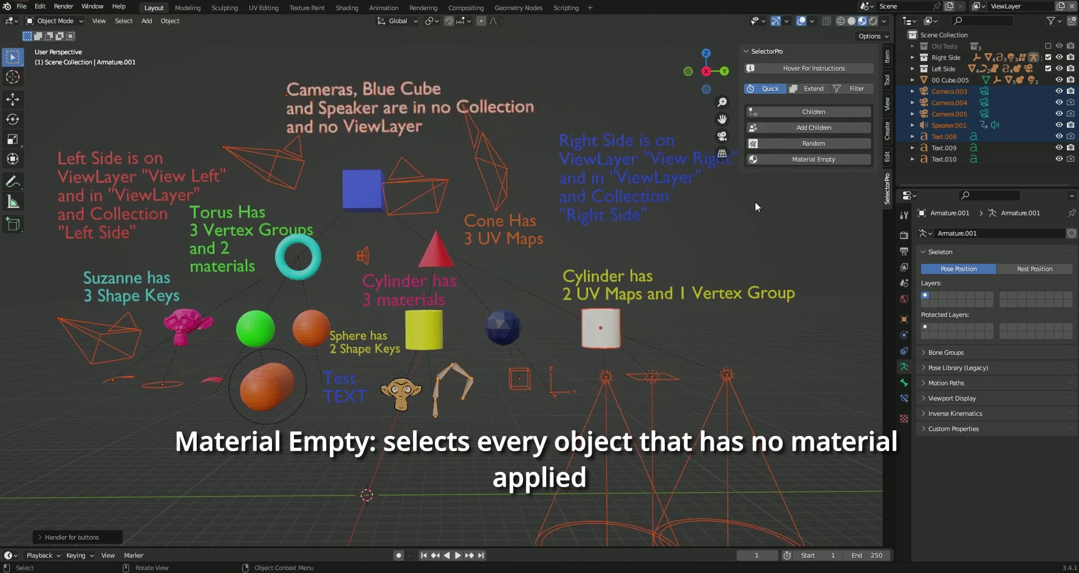
key("alt+a")
left_click(820, 89)
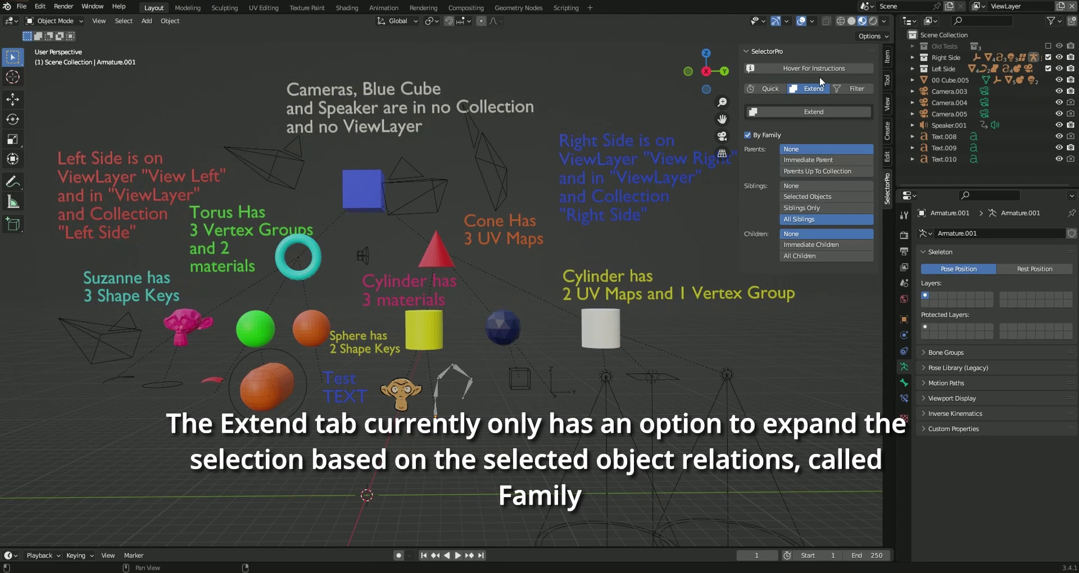
Set Siblings to Selected Objects and extend the blue cube's selection.
left_click(827, 196)
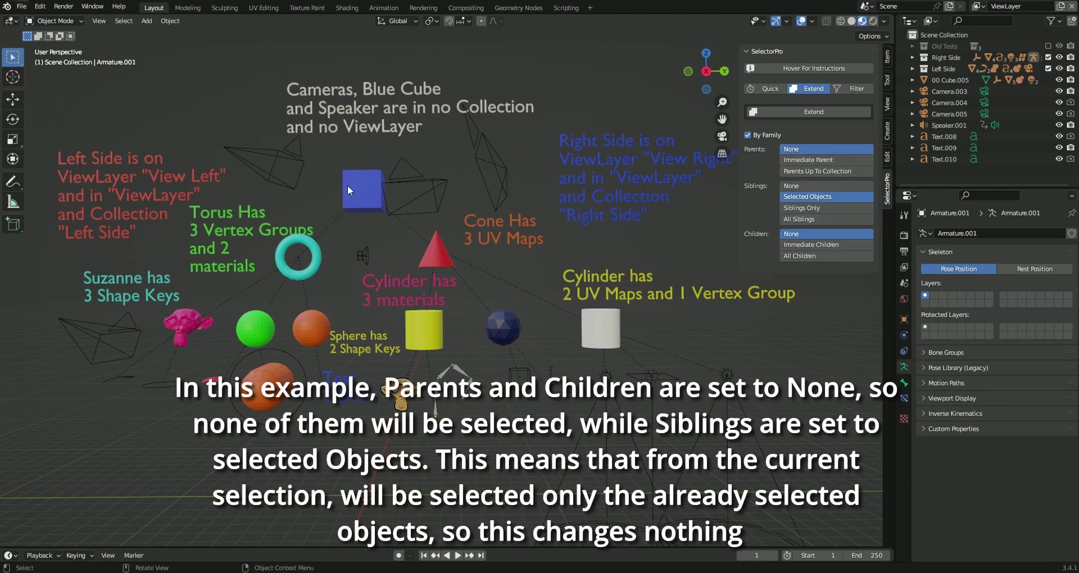
left_click(347, 184)
left_click(804, 113)
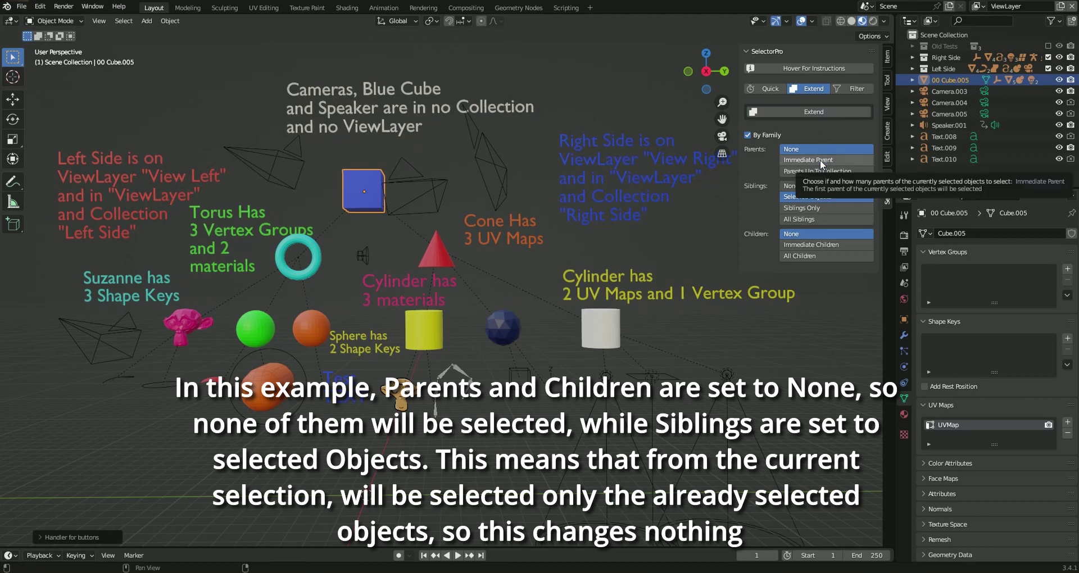
Set Children to Immediate Children and extend level by level through the cube's children.
left_click(817, 245)
left_click(791, 114)
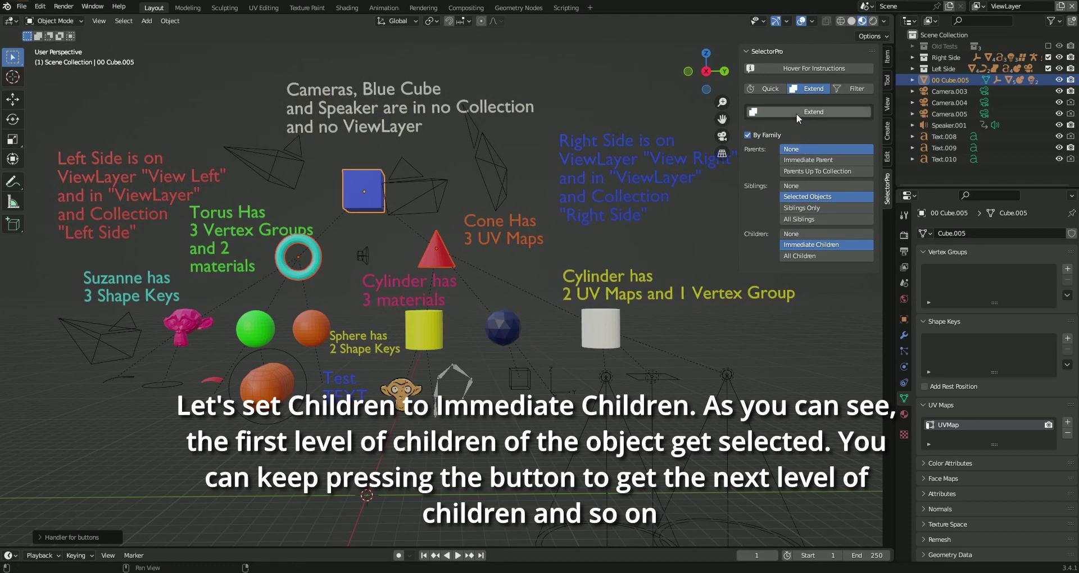
left_click(796, 112)
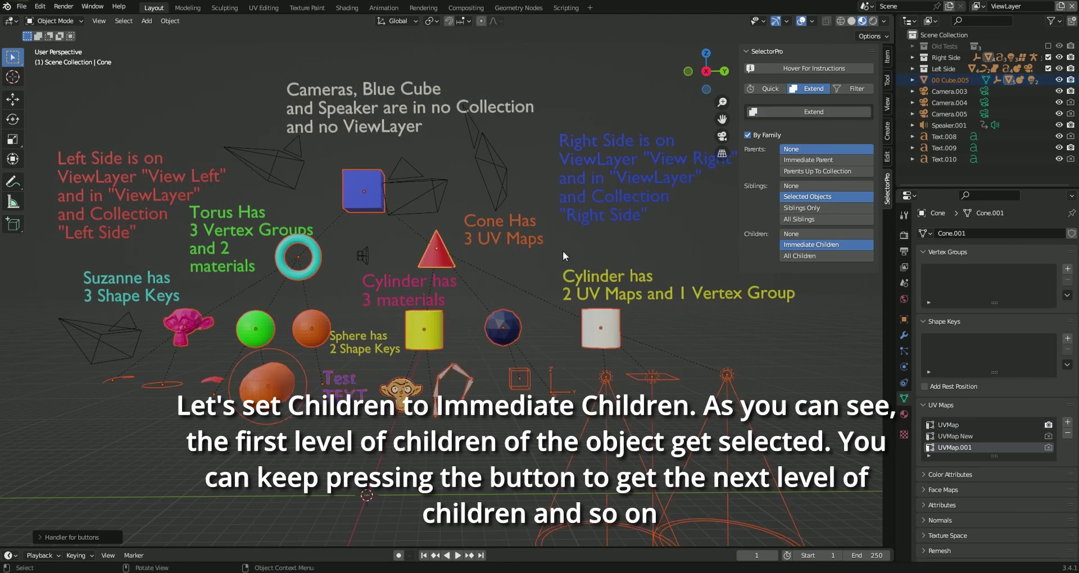
key("g")
left_click(434, 257)
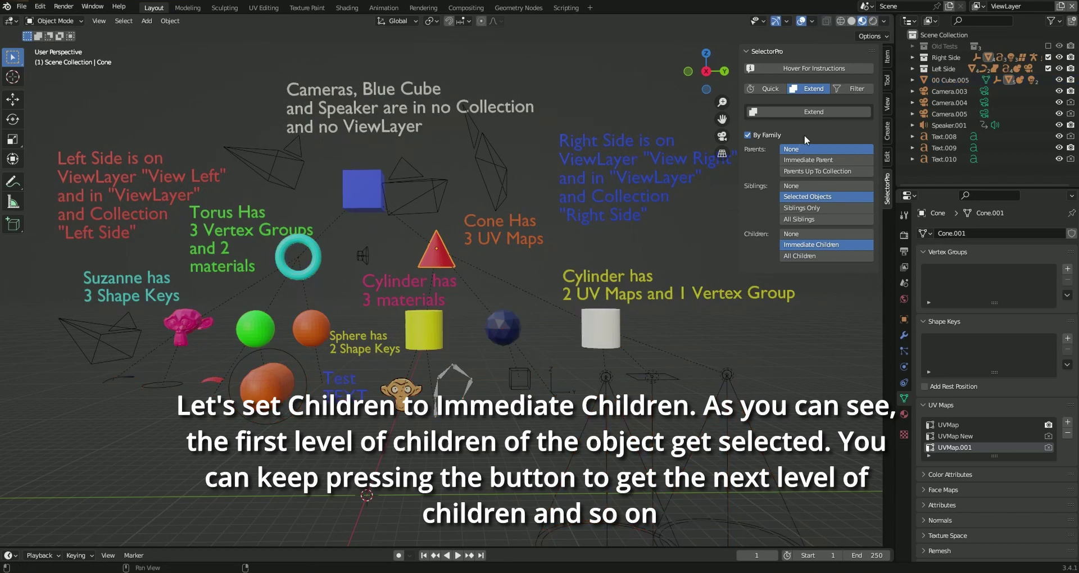
left_click(810, 110)
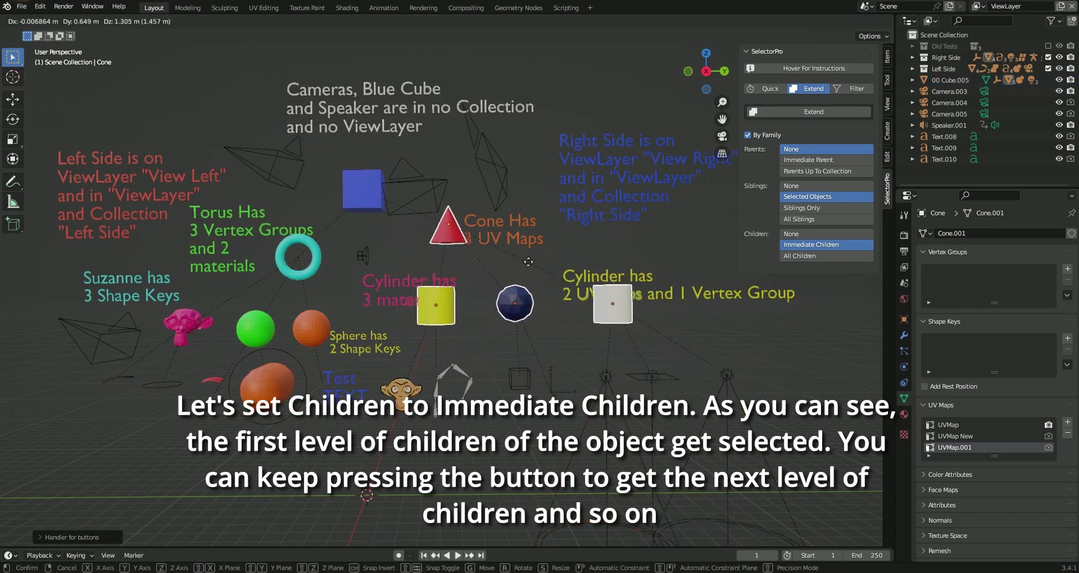
Drop children from the extension and swap the white cylinder for its other siblings.
left_click(809, 208)
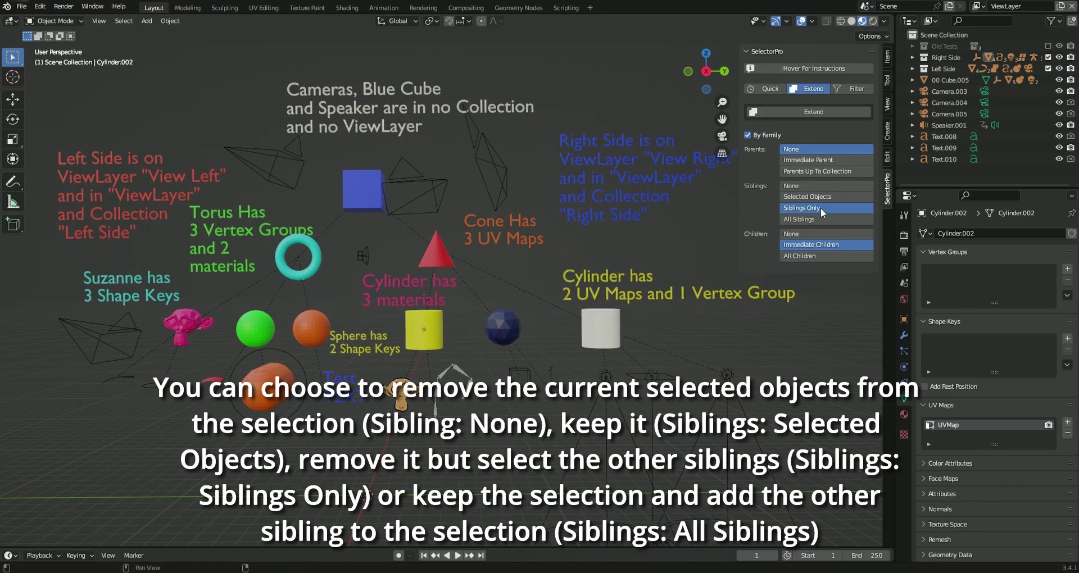
left_click(814, 233)
left_click(610, 324)
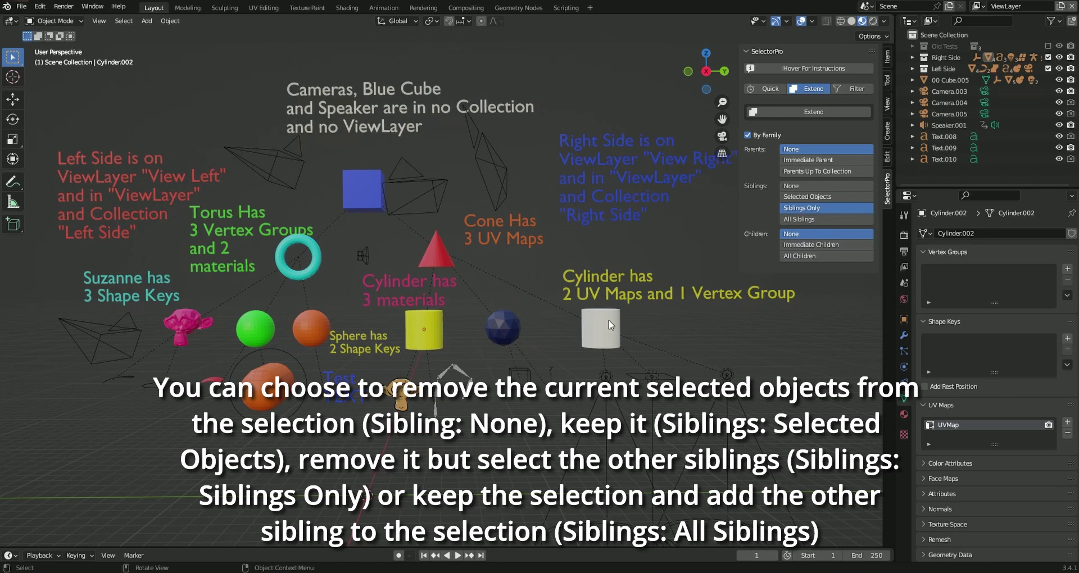
left_click(816, 113)
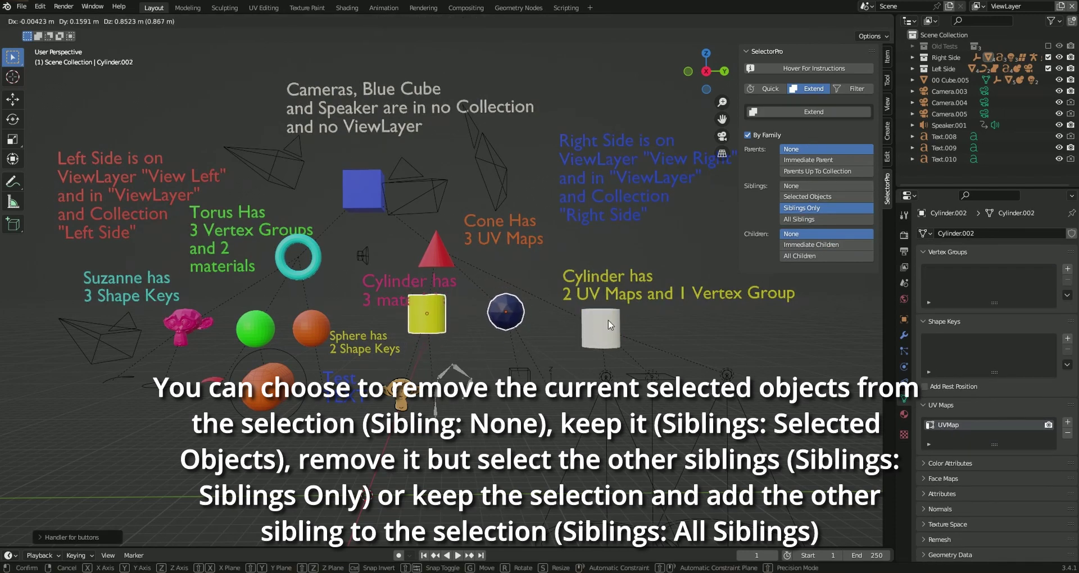
Switch Siblings to All Siblings and extend the orange sphere's selection to its siblings.
left_click(798, 219)
key("g")
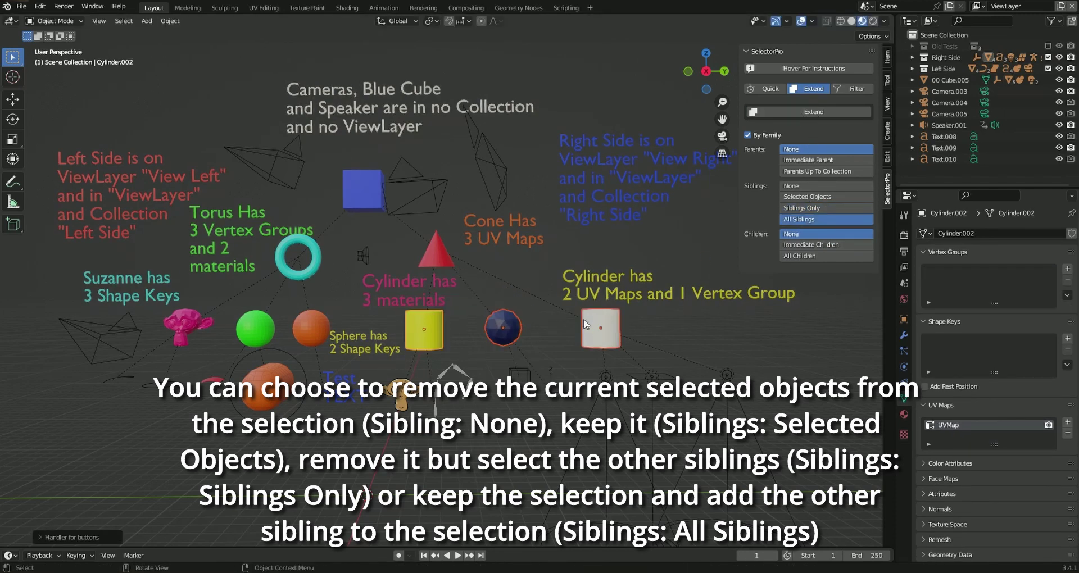
key("Escape")
key("ctrl+z")
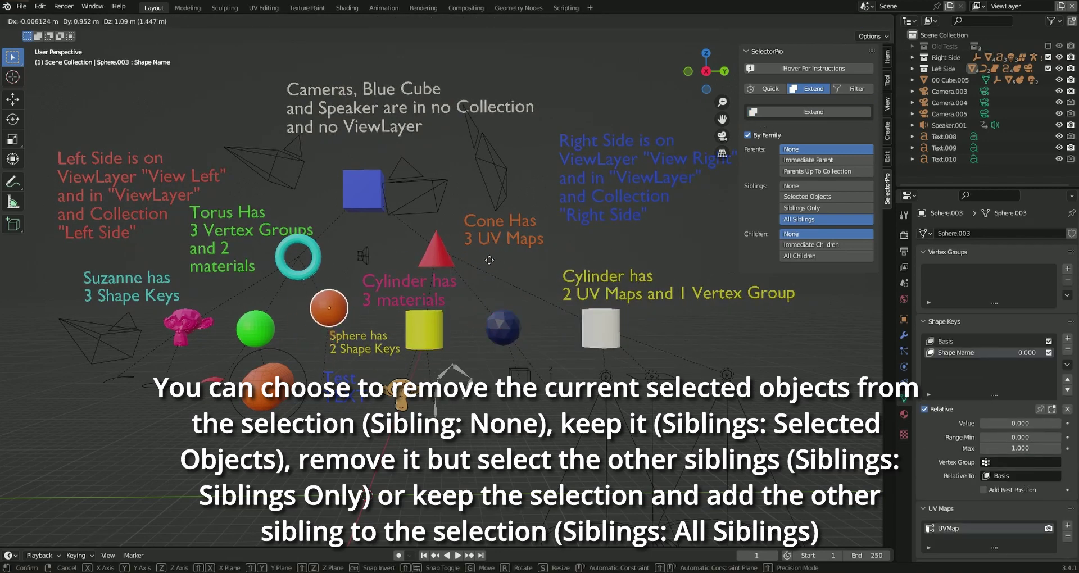
left_click(809, 112)
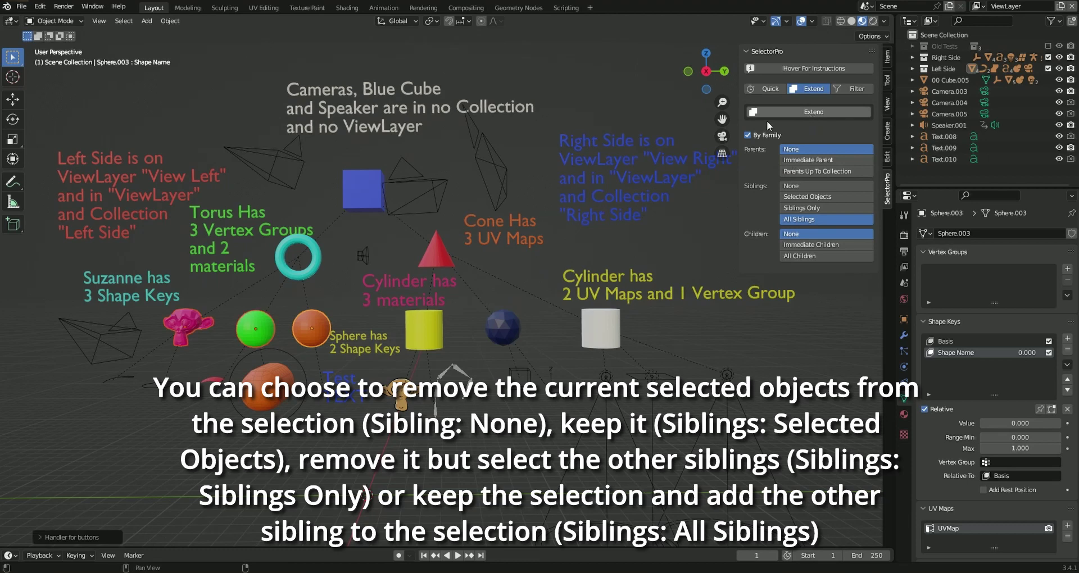
key("g")
key("Escape")
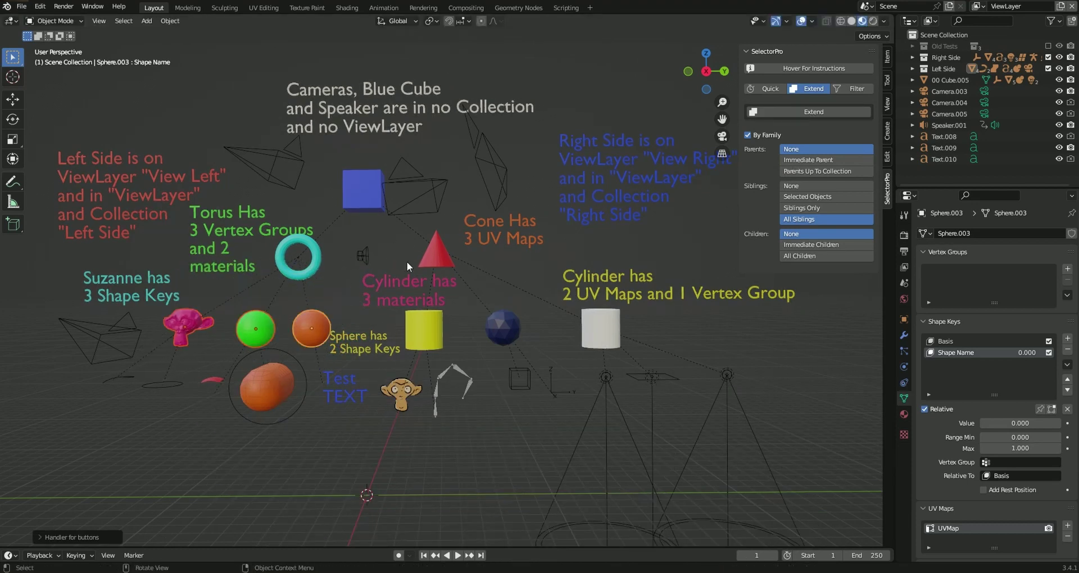
left_click(605, 376)
Extend the point light's selection with Siblings set to Selected Objects and move the result.
left_click(776, 112)
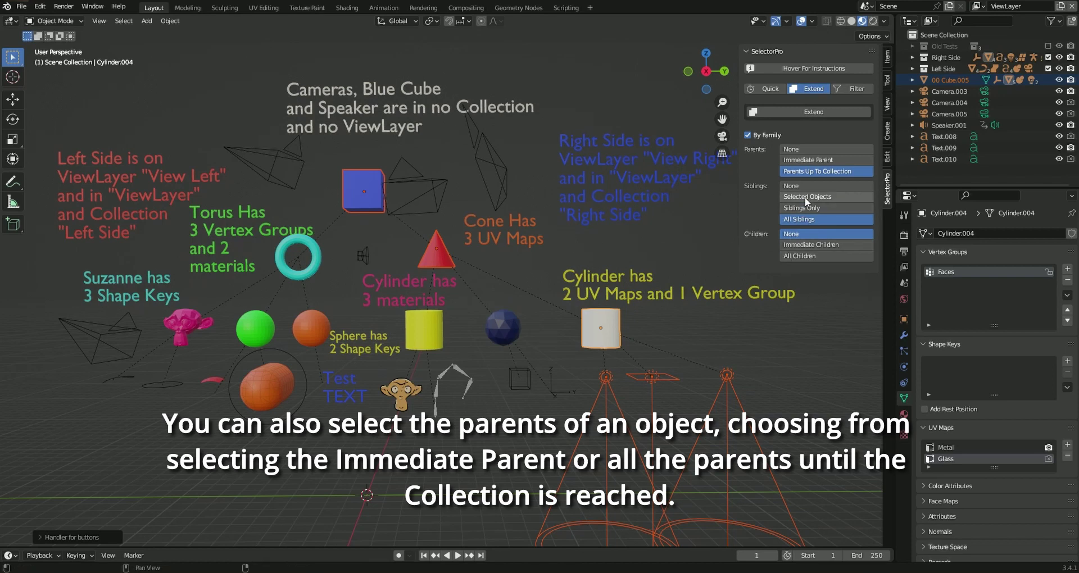
left_click(826, 196)
left_click(606, 376)
left_click(773, 111)
key("g")
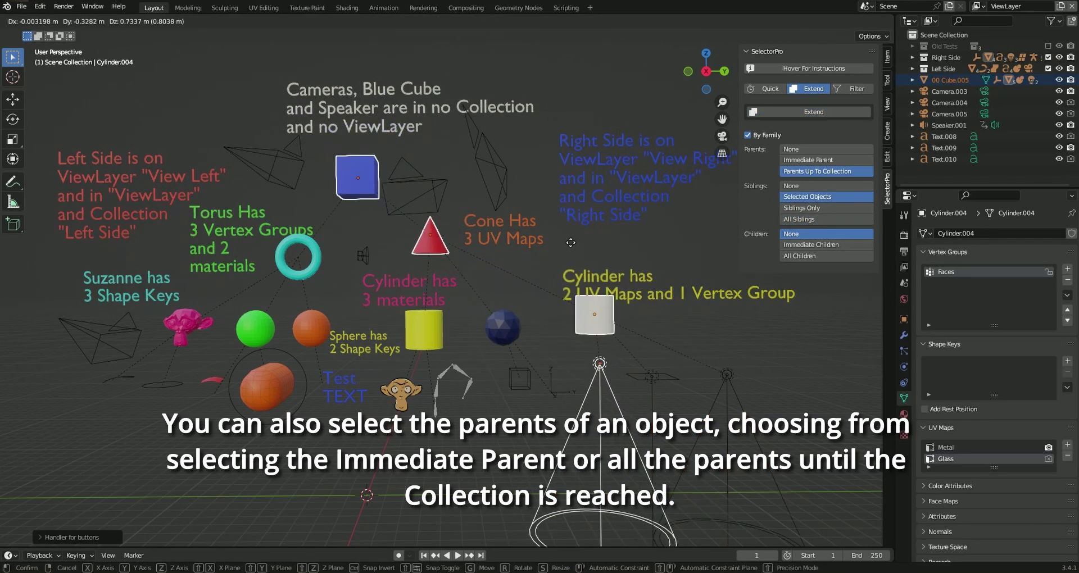
left_click(629, 288)
With Immediate Parent, extend from the small wire cube up to its parent sphere and cube.
left_click(536, 387)
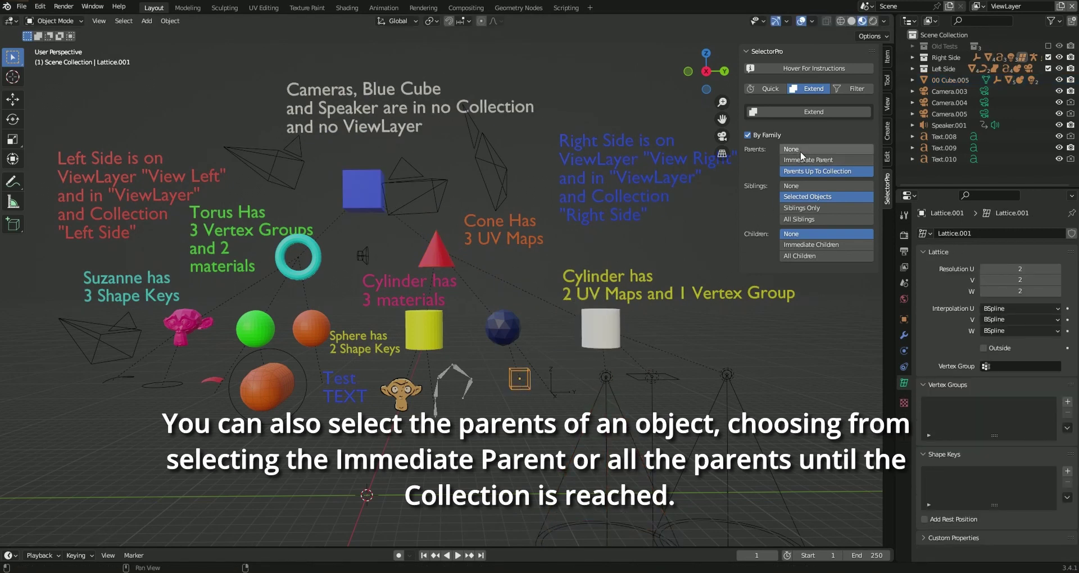
left_click(826, 160)
left_click(818, 111)
left_click(817, 111)
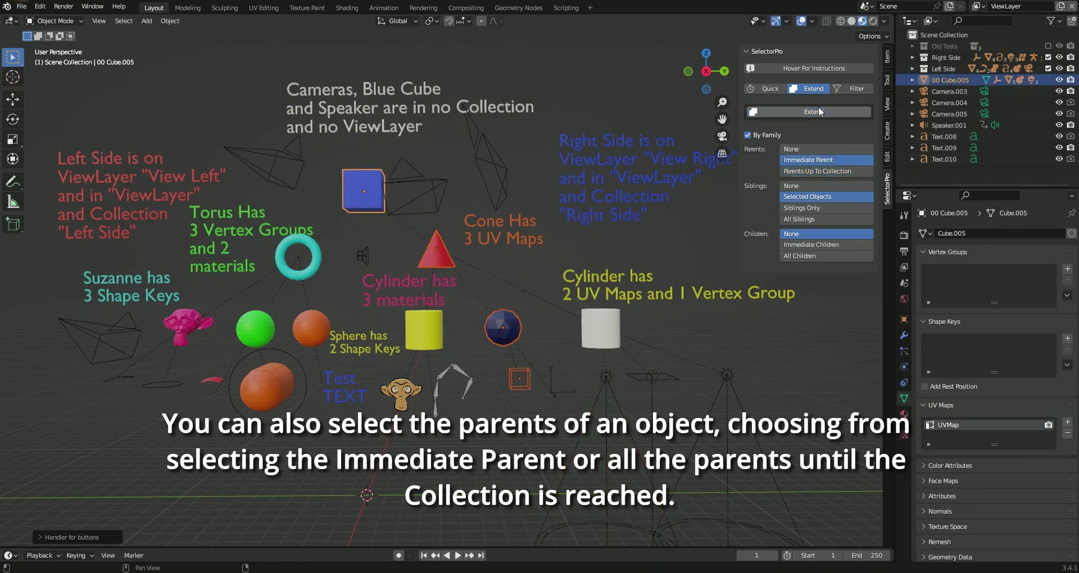
key("g")
key("Escape")
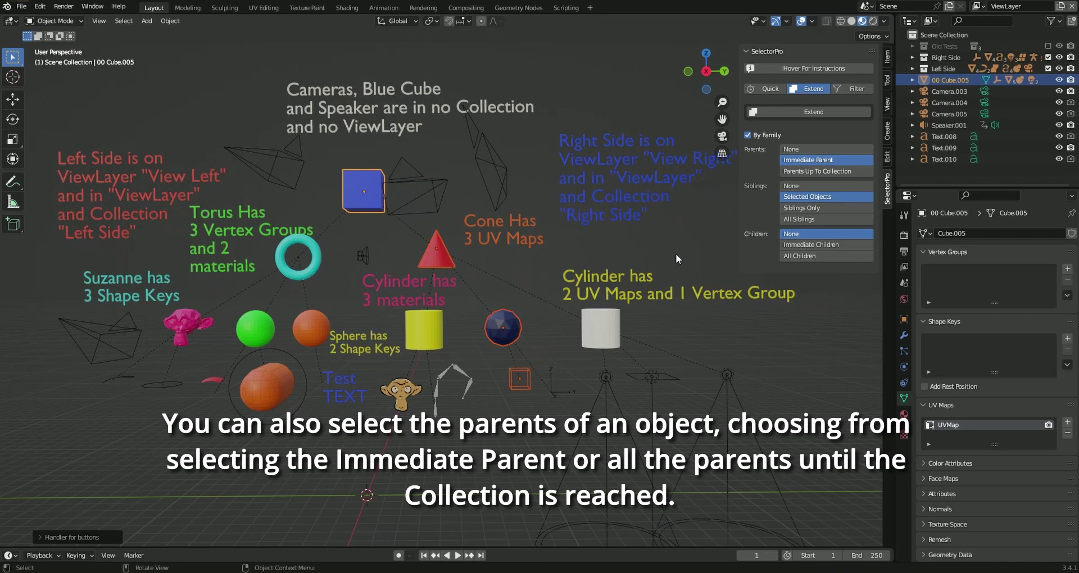
left_click(676, 255)
left_click(852, 89)
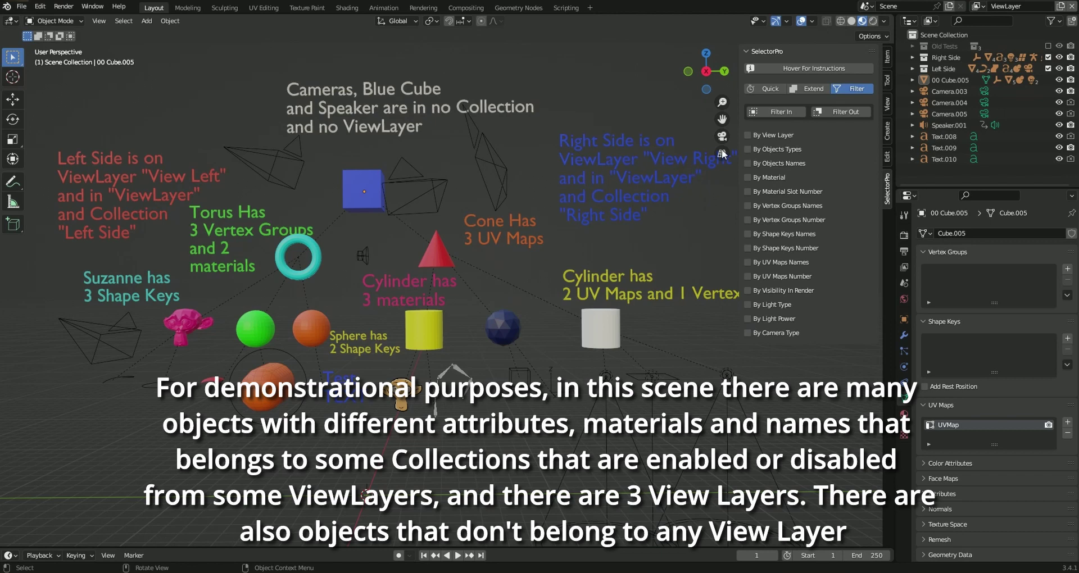
Cycle the active view layer through View Left and View Right, then back to ViewLayer.
left_click(978, 7)
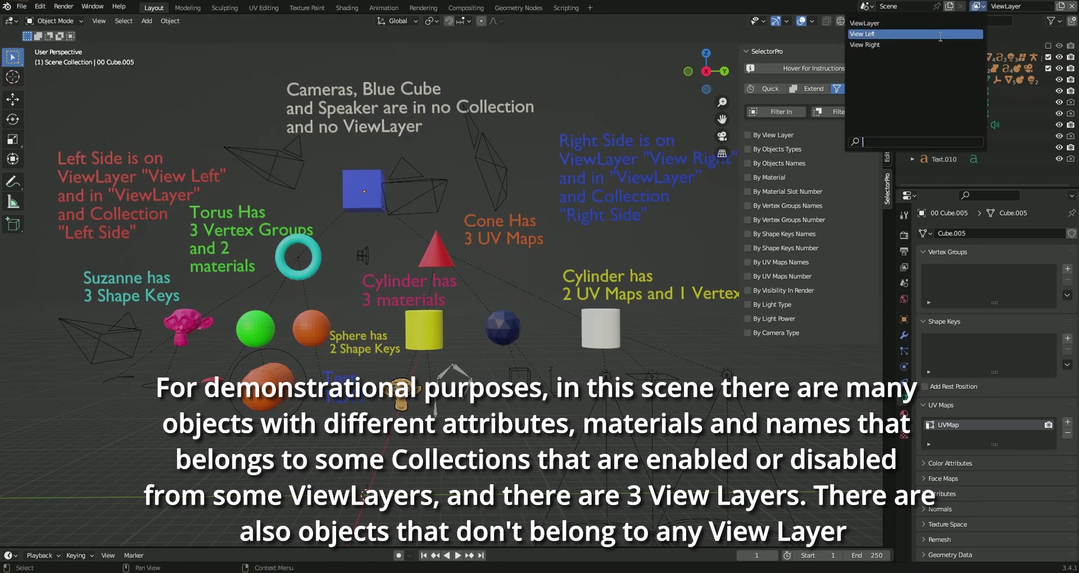
left_click(942, 34)
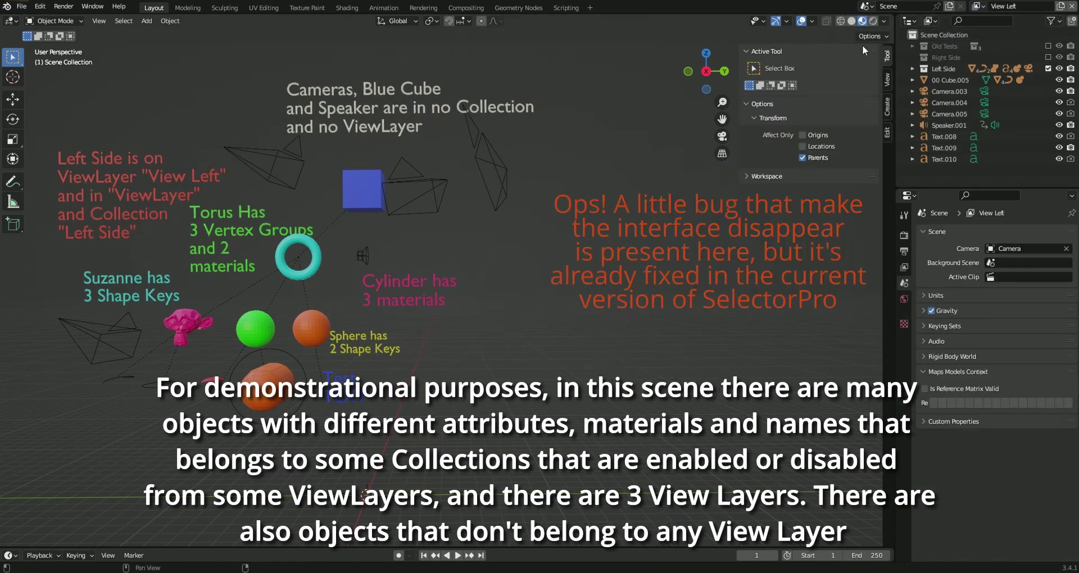
left_click(978, 6)
left_click(951, 44)
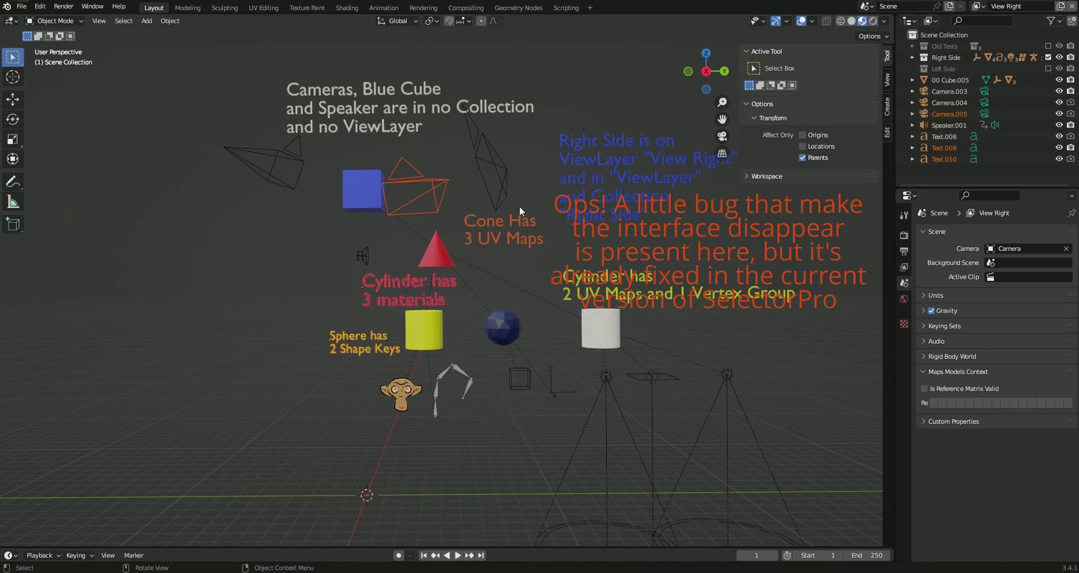
left_click(978, 6)
left_click(961, 23)
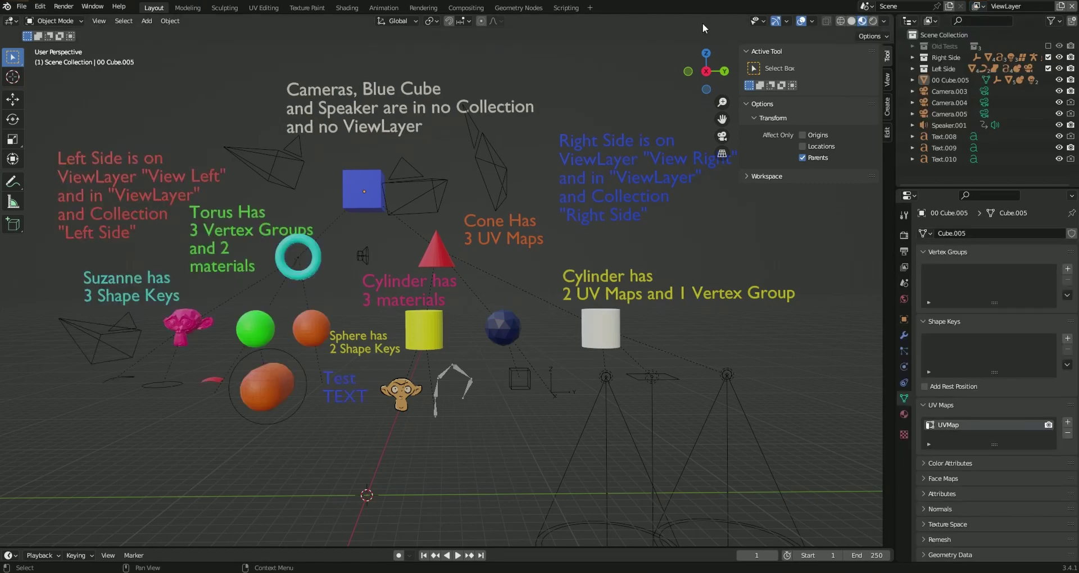
Enable By View Layer with ViewLayer chosen and filter all objects to that layer.
left_click(761, 138)
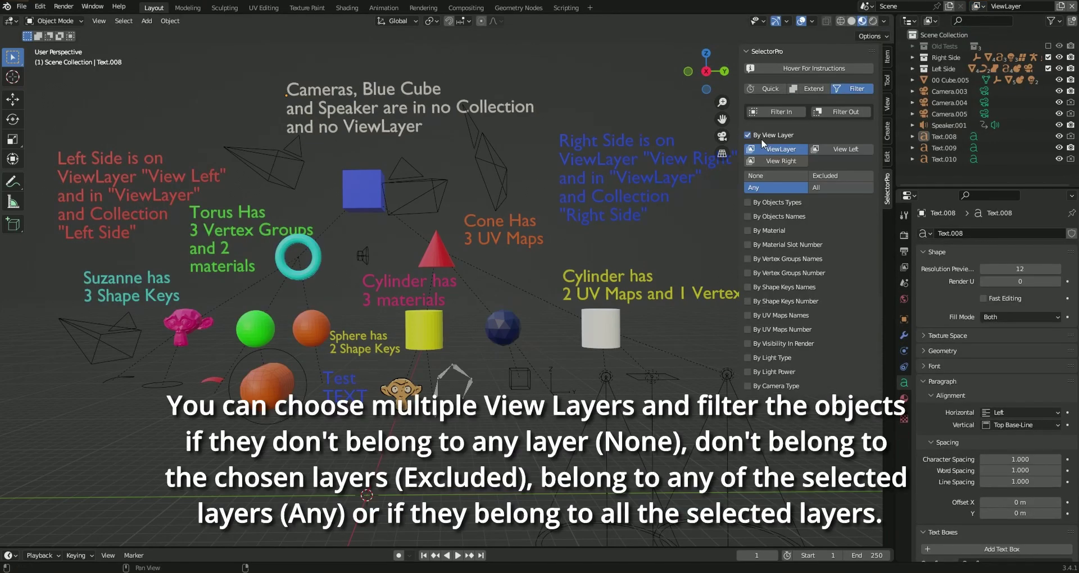
left_click(804, 151)
left_click(786, 150)
key("a")
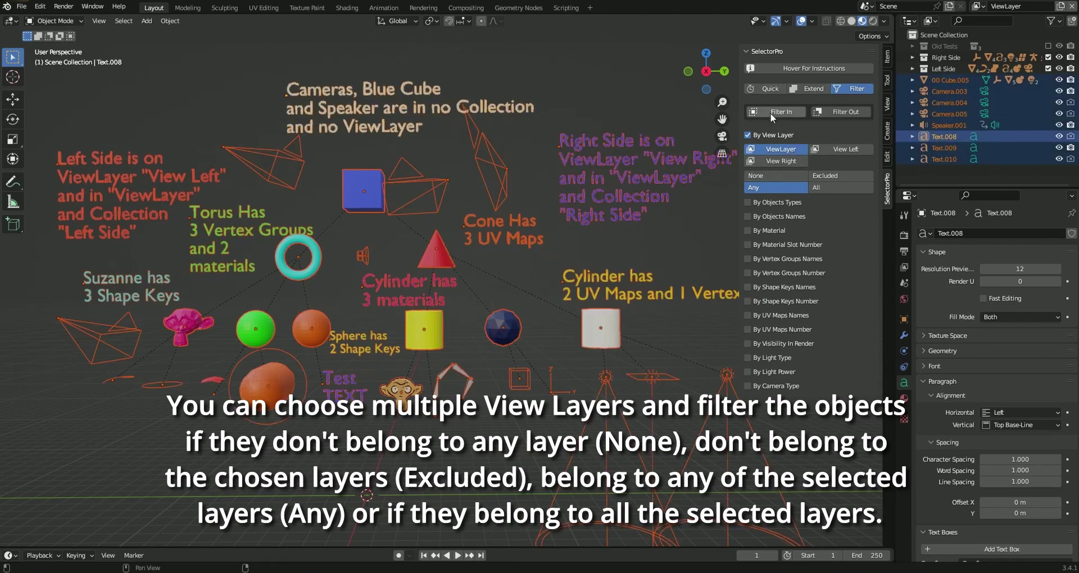
left_click(769, 113)
key("g")
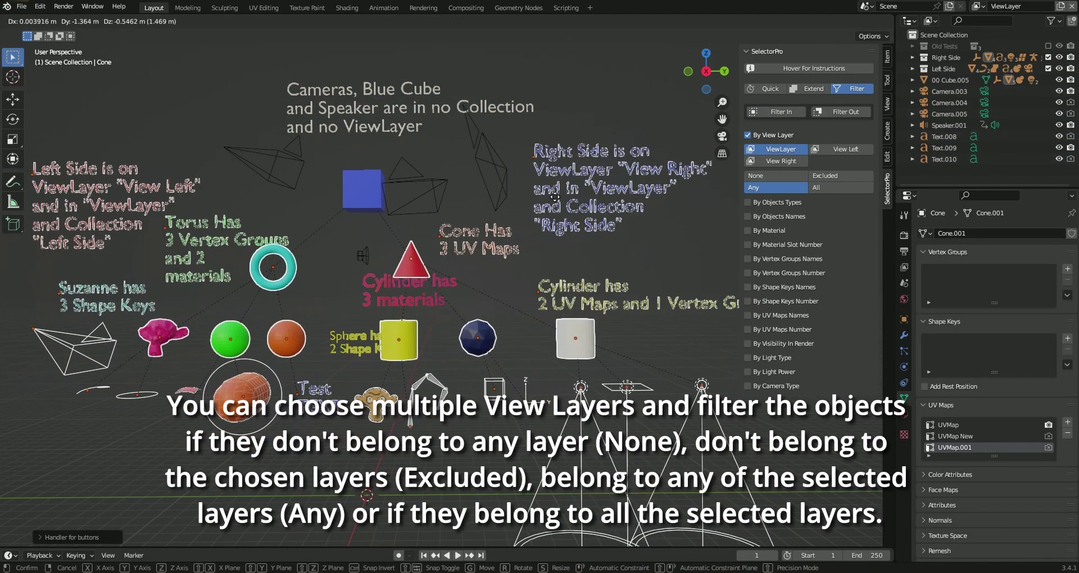
left_click(573, 158)
Switch the filter layer to View Left and filter the selection to its objects.
left_click(838, 150)
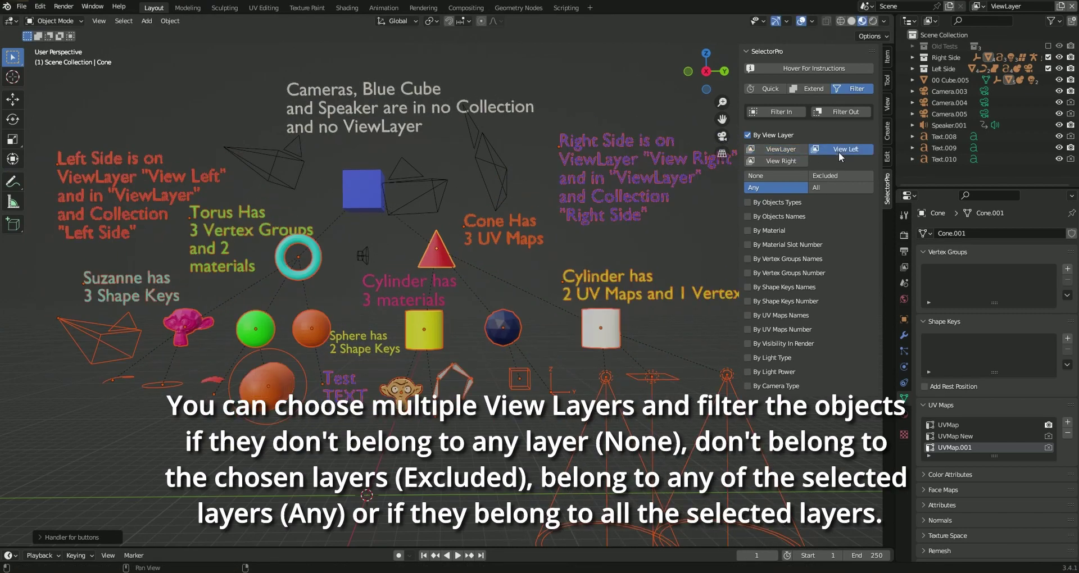
left_click(769, 112)
key("g")
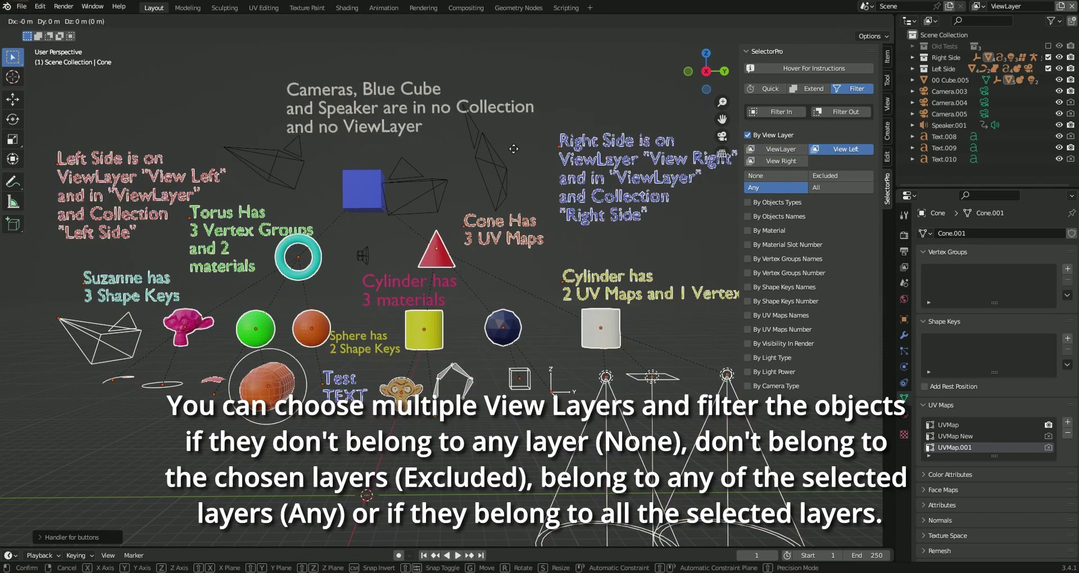
left_click(513, 149)
left_click(762, 115)
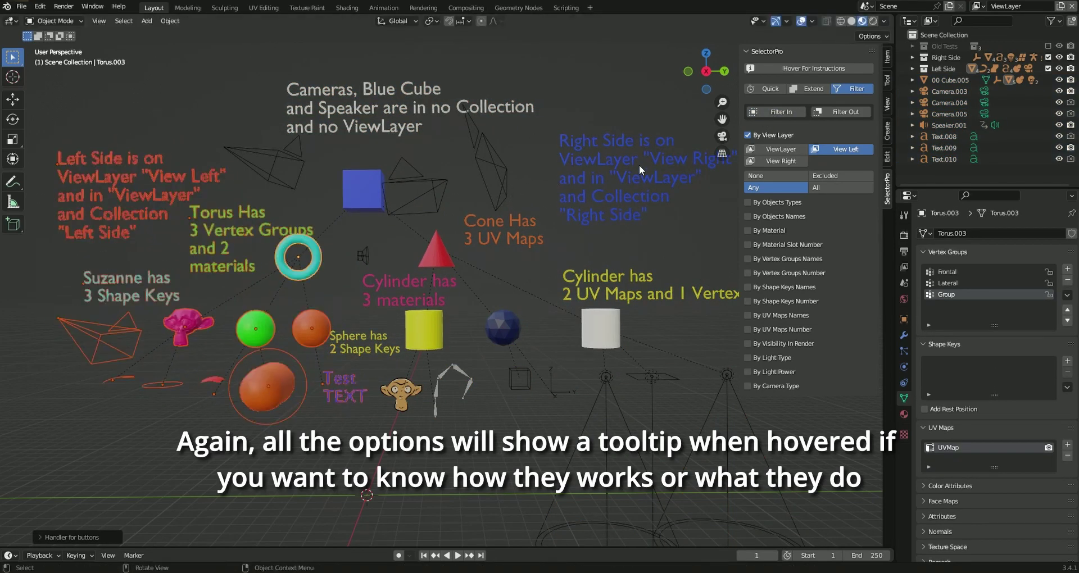
Filter to objects excluded from View Left, then to objects in no view layer, and disable the filter.
left_click(830, 175)
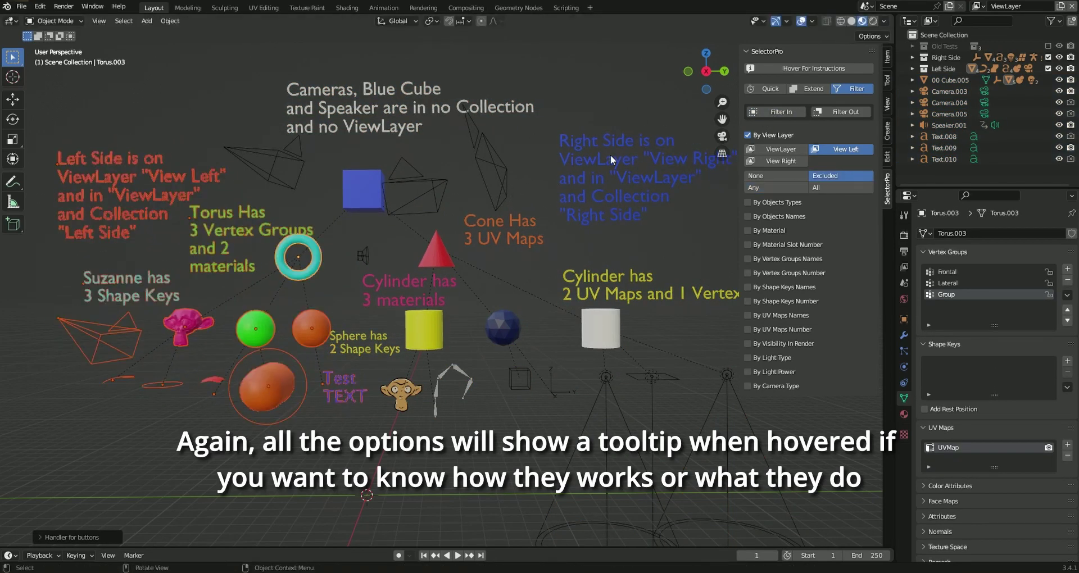
left_click(751, 116)
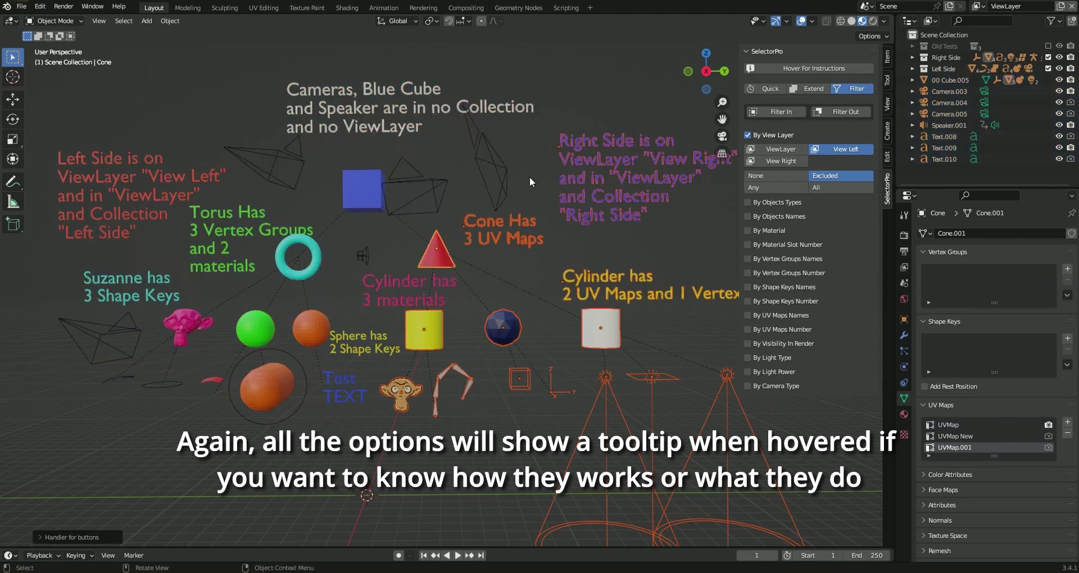
key("g")
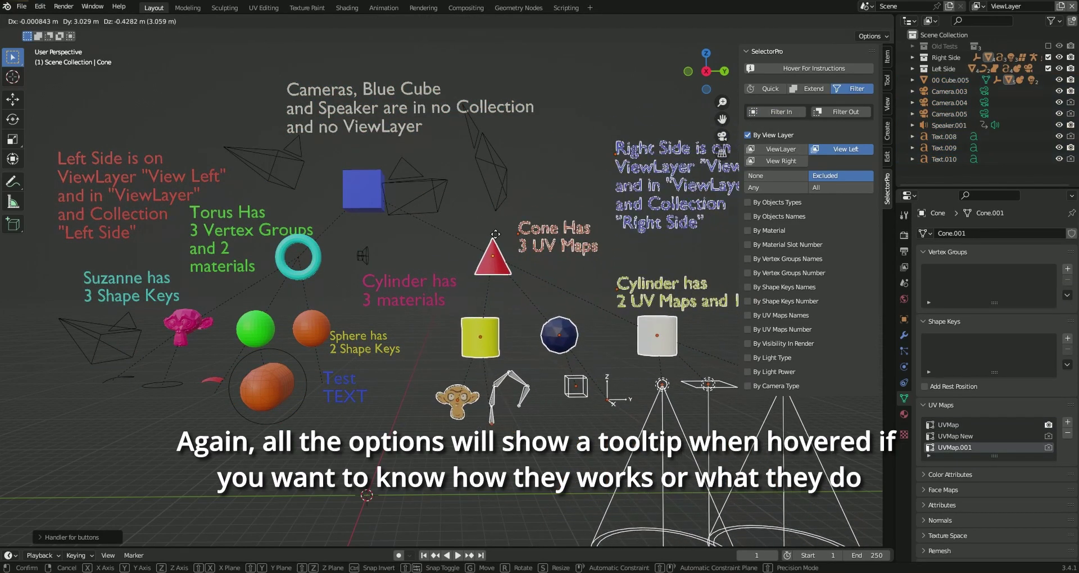
key("Escape")
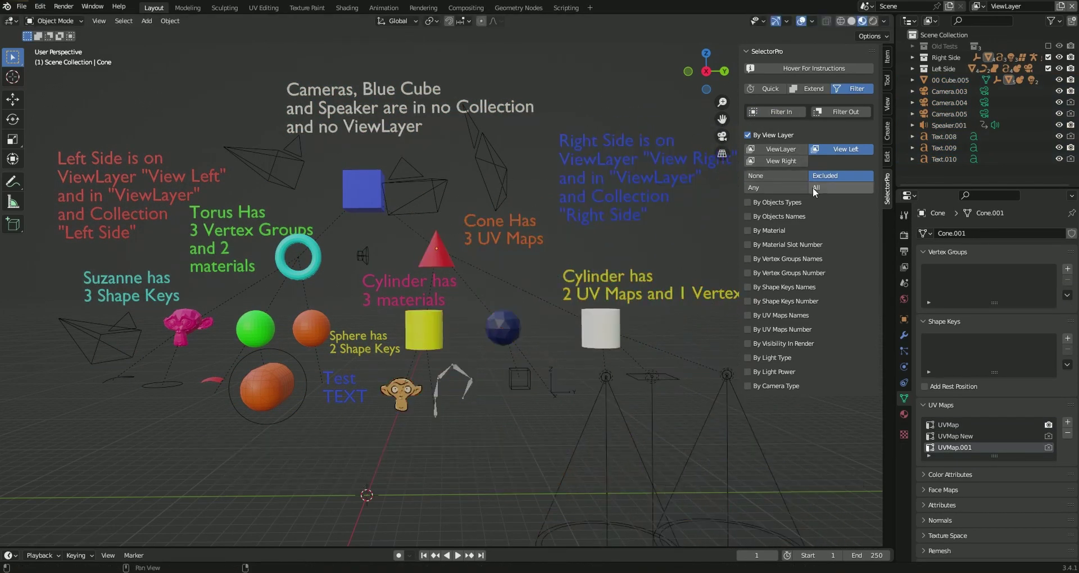
left_click(794, 174)
left_click(764, 114)
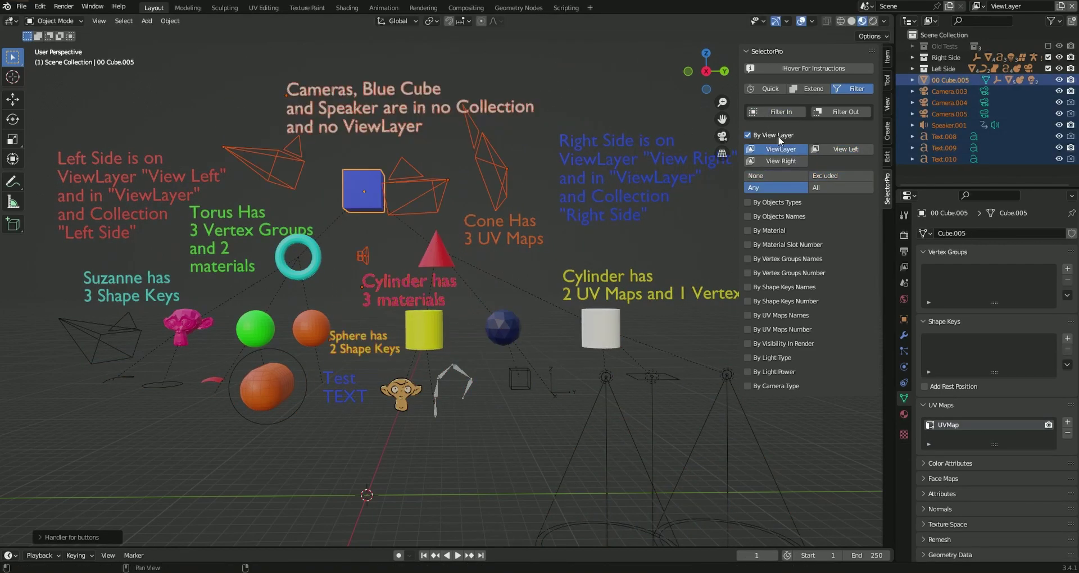
left_click(777, 136)
Enable By Objects Types, keep only meshes, then filter to cameras, lights and empties.
left_click(787, 151)
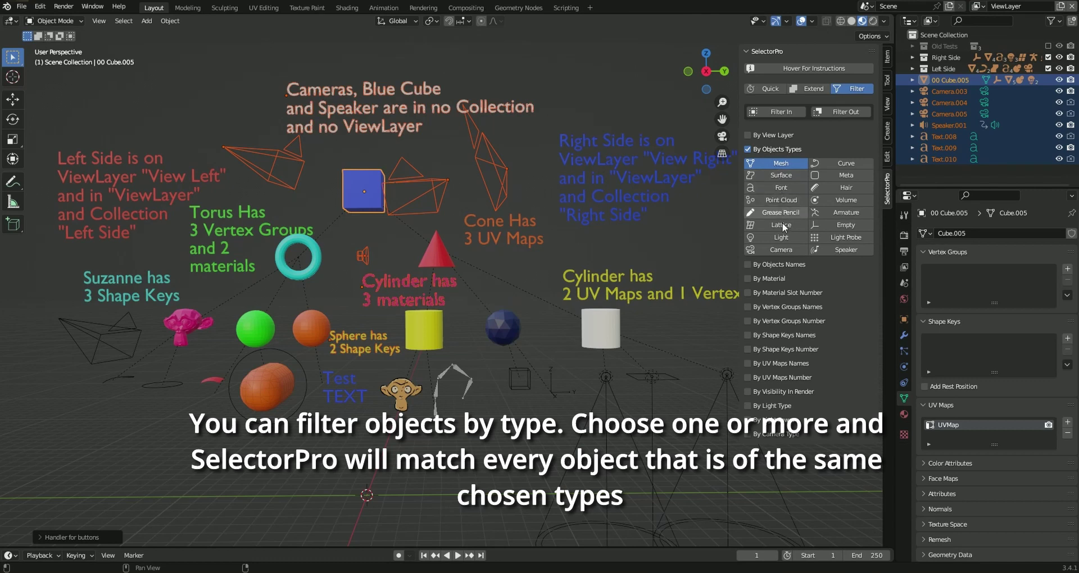
left_click(773, 112)
left_click(773, 112)
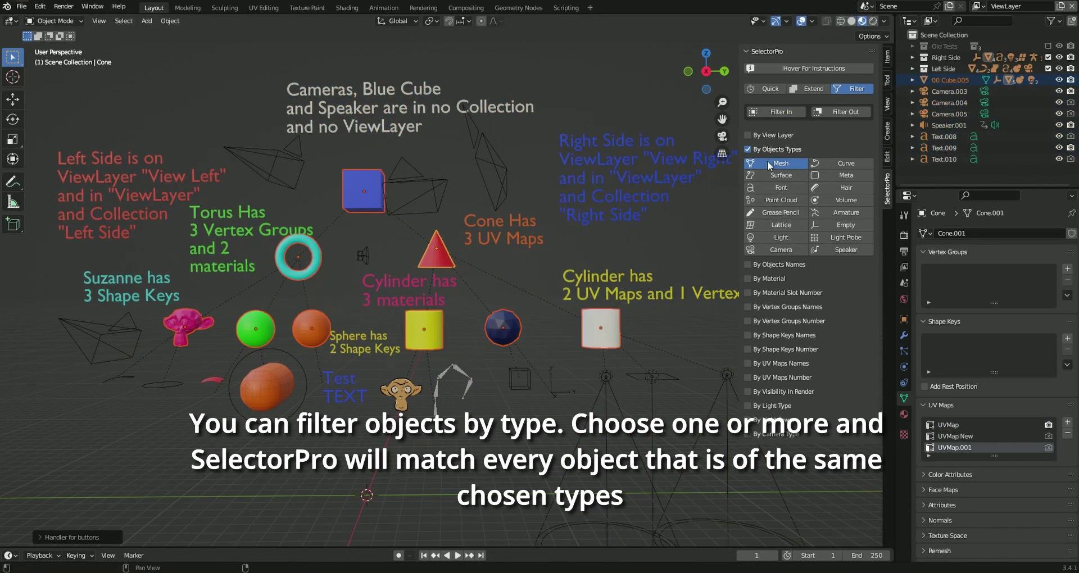
left_click(779, 237)
left_click(778, 249, "shift")
left_click(824, 224, "shift")
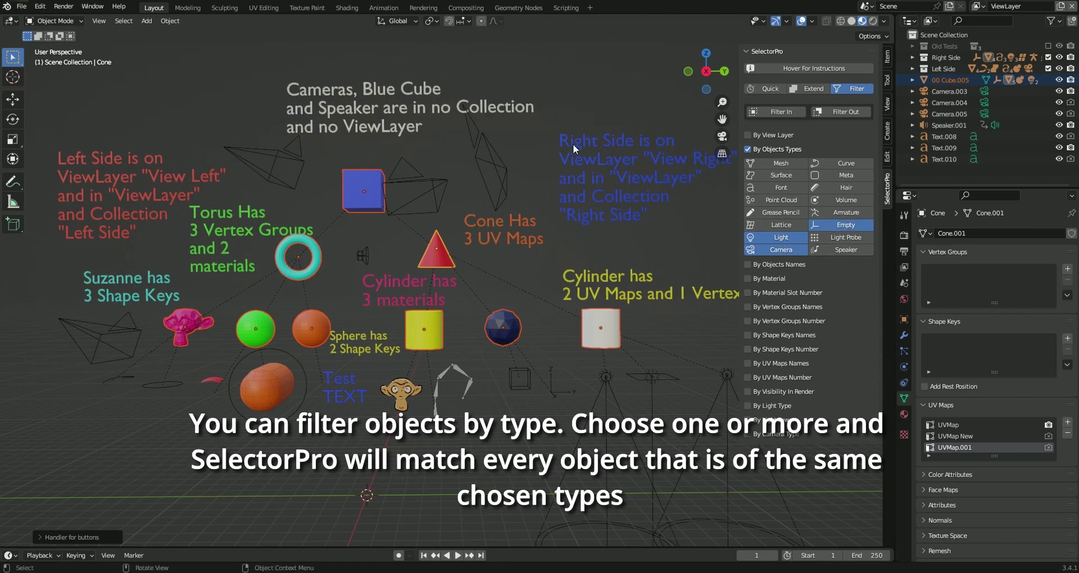
left_click(766, 113)
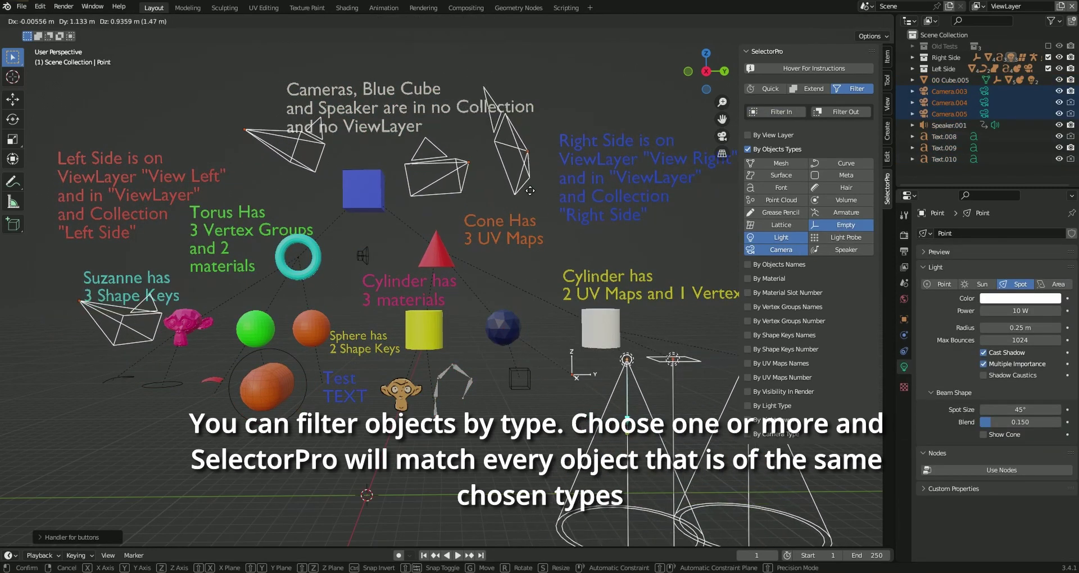
key("Escape")
Change the chosen types to Font and Armature, filter to the labels and armature, then disable the filter.
left_click(831, 225)
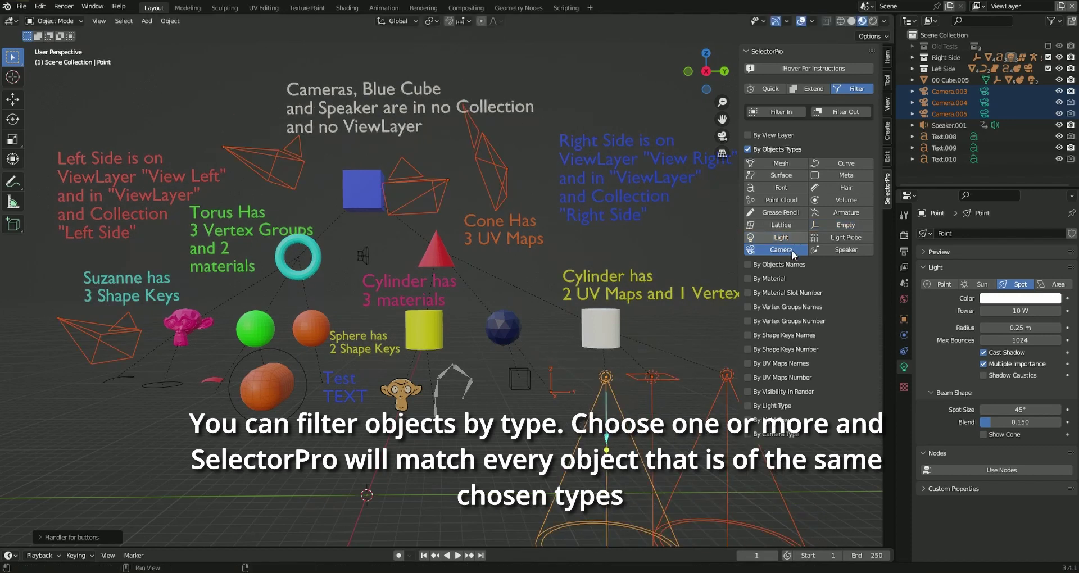
left_click(787, 249)
left_click(786, 238)
left_click(798, 187)
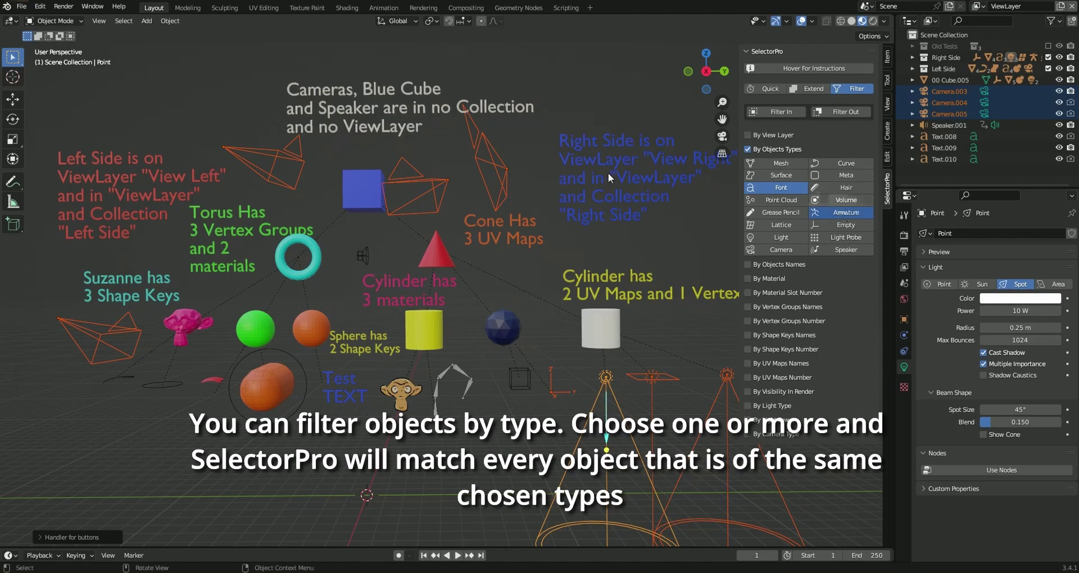
left_click(841, 213)
left_click(777, 111)
key("g")
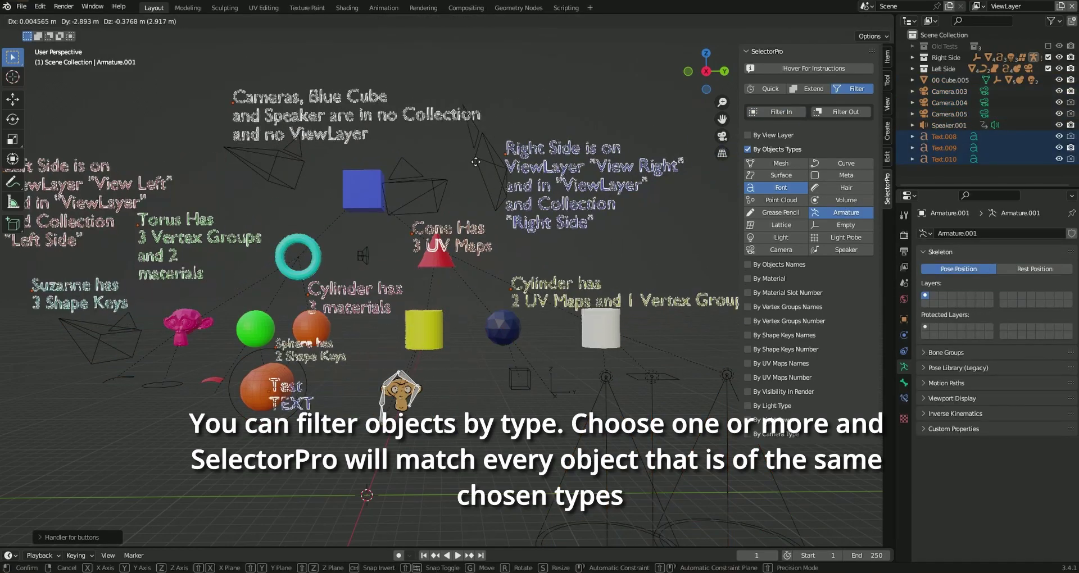
key("Escape")
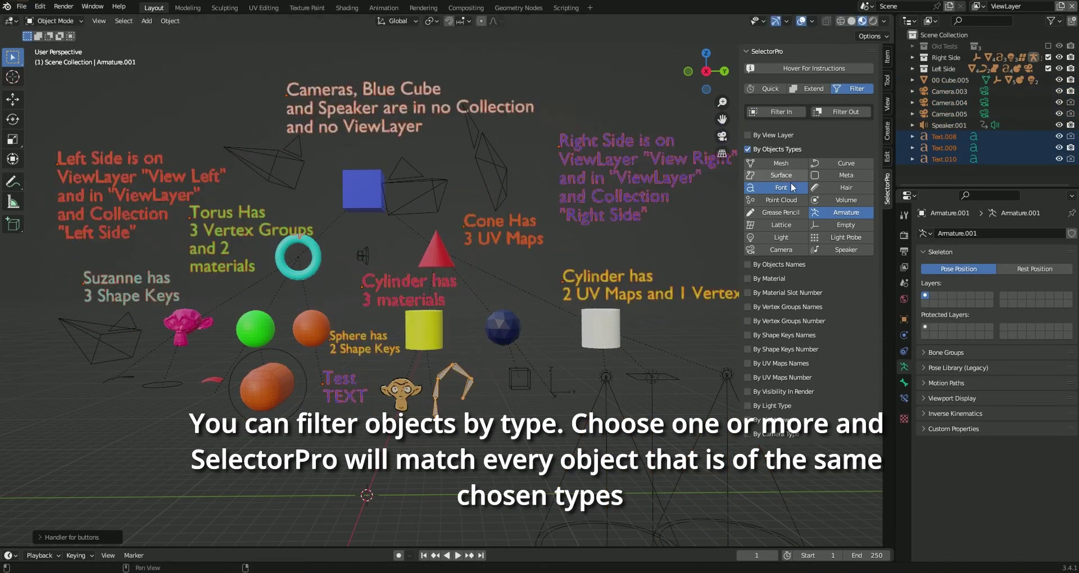
left_click(790, 150)
Enable By Objects Names, try Regex, and return to Standard matching names containing Sphere.
left_click(791, 163)
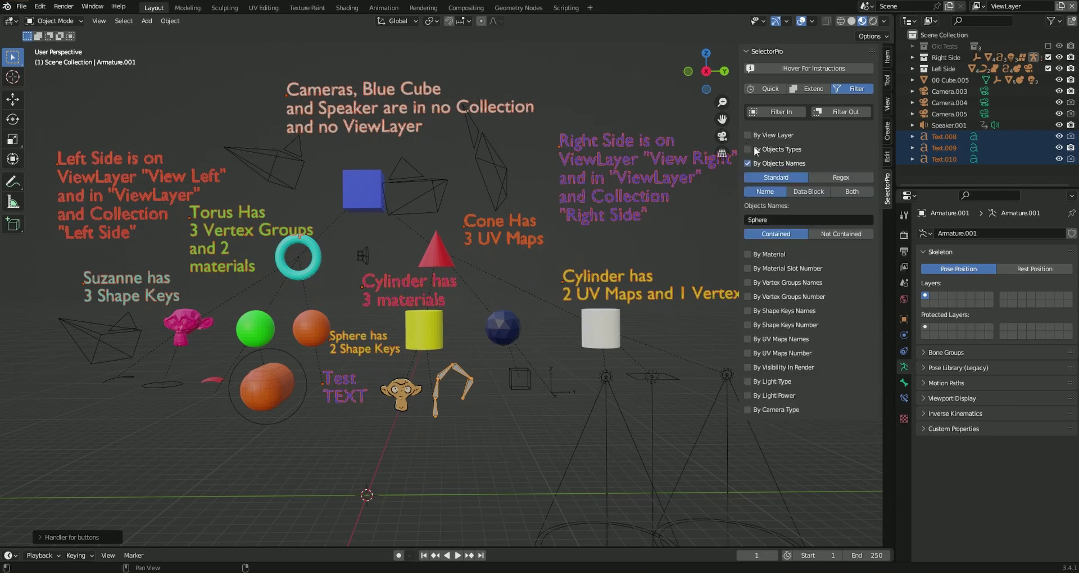
left_click(816, 178)
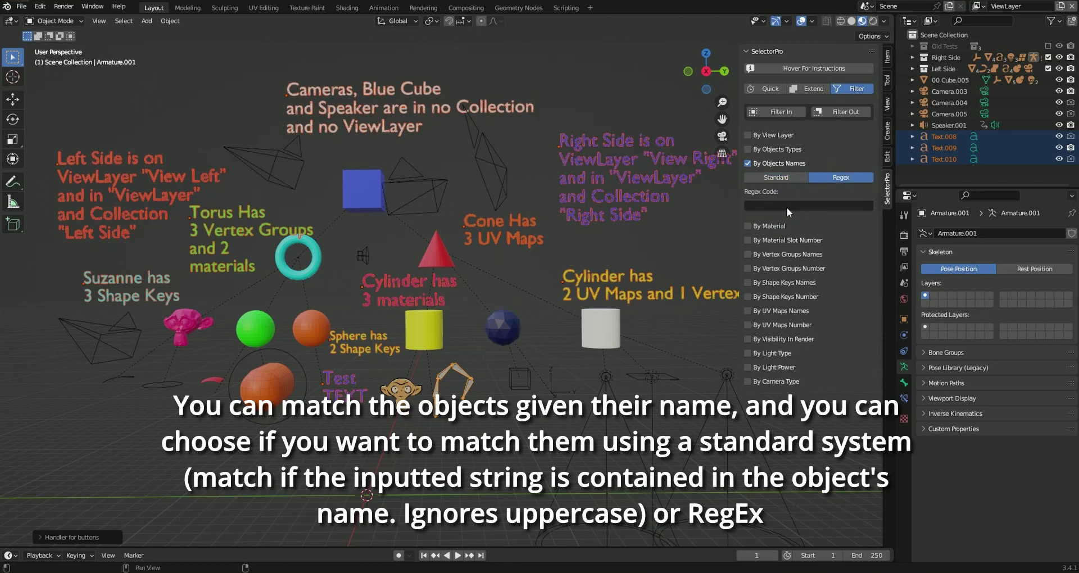
left_click(788, 178)
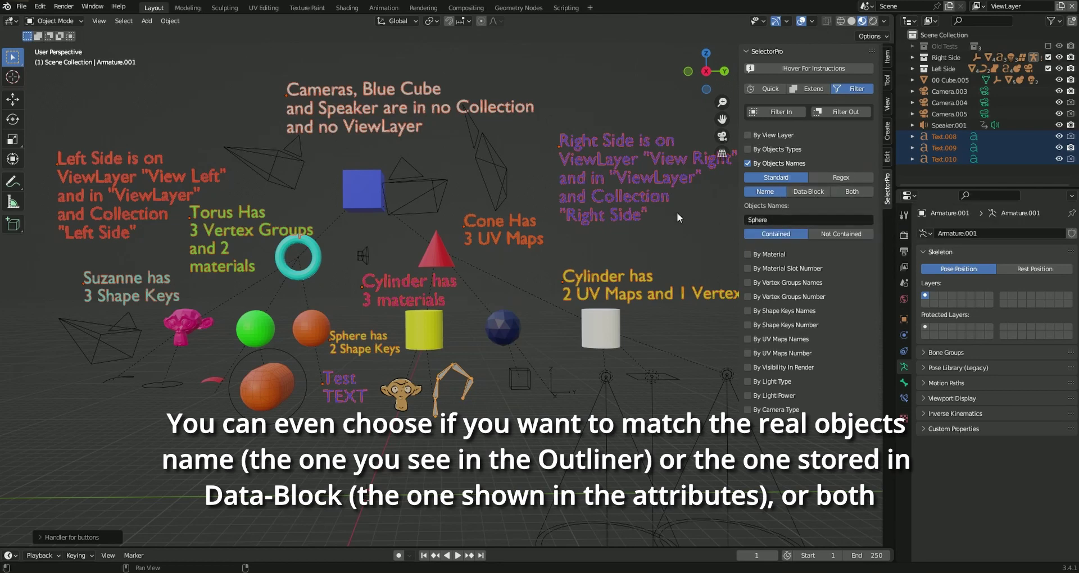
Filter all objects to object names containing Sphere and inspect the camera's data name.
key("a")
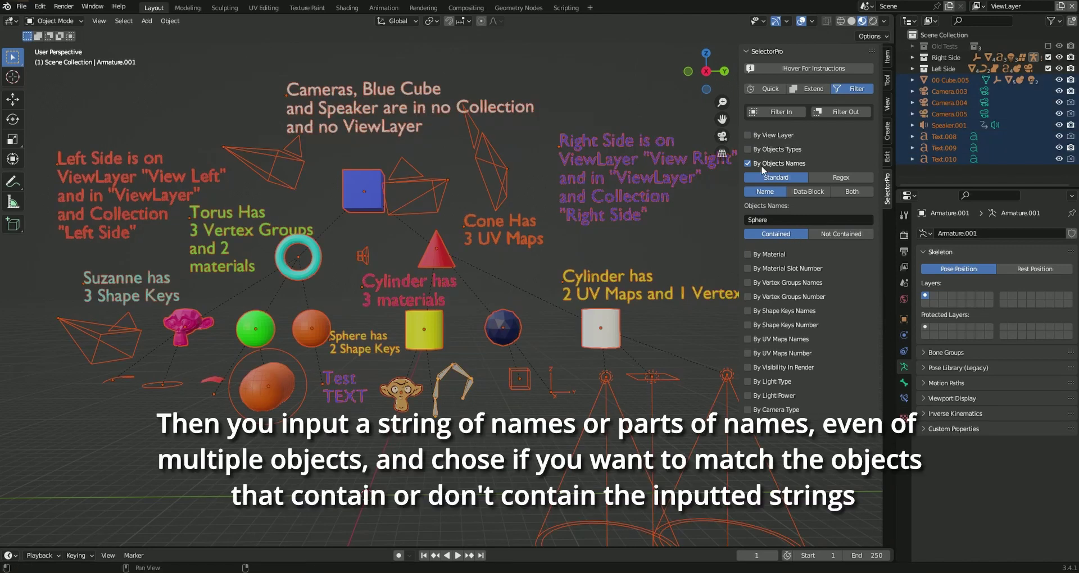
left_click(776, 113)
key("g")
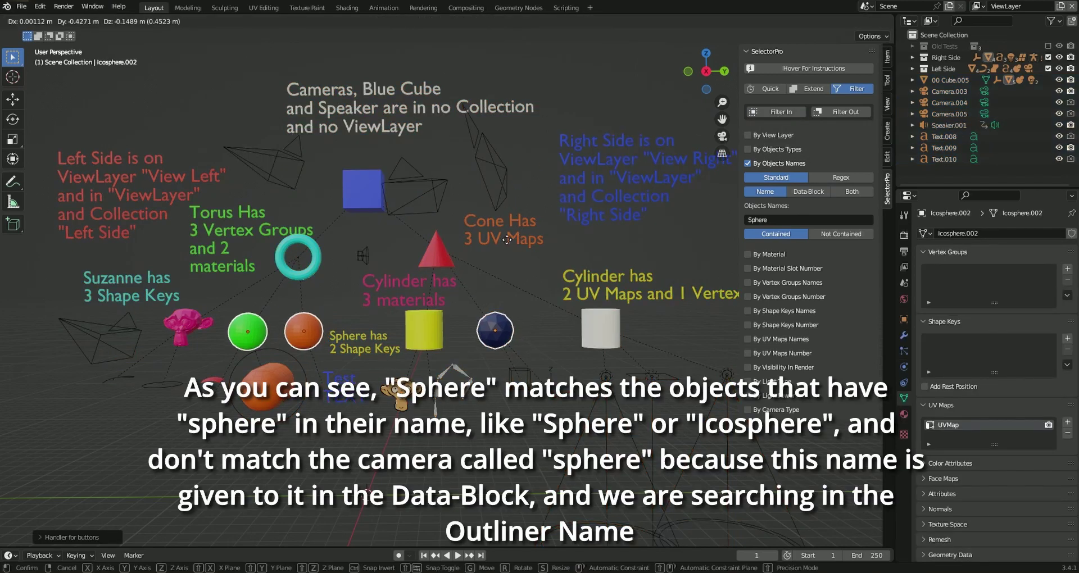
left_click(528, 209)
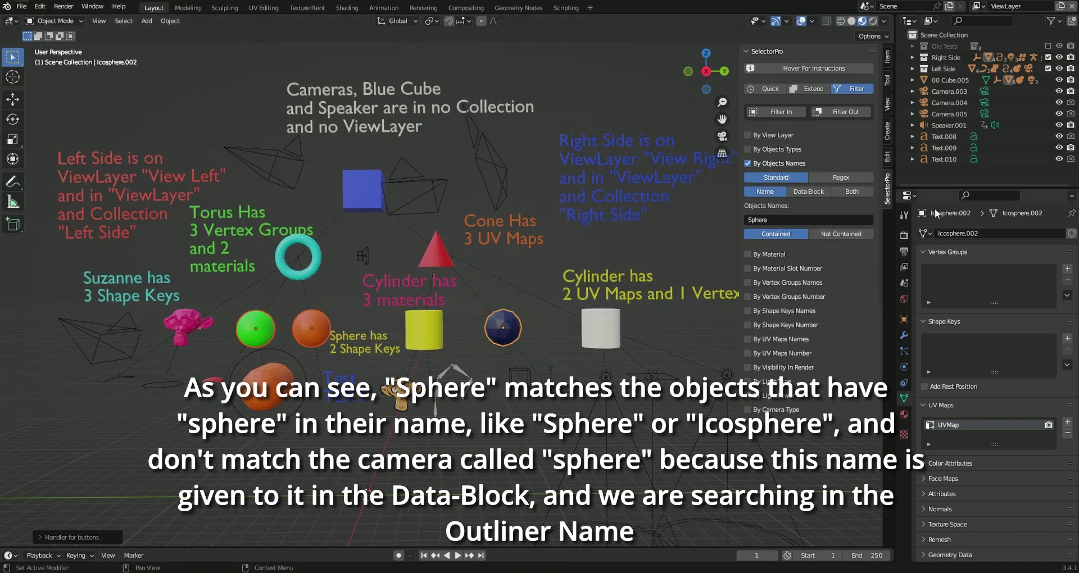
left_click(129, 331)
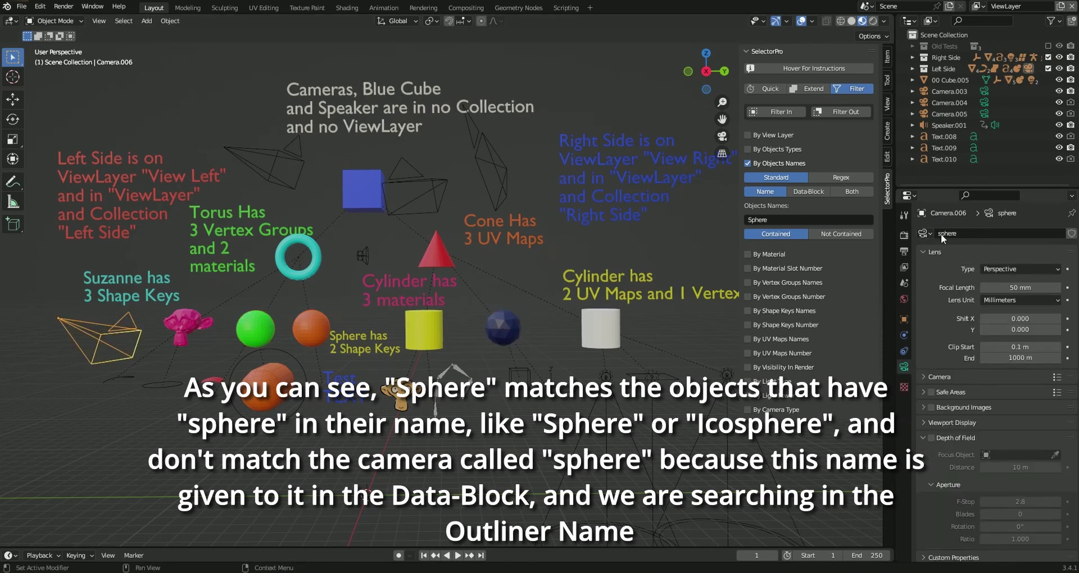
key("a")
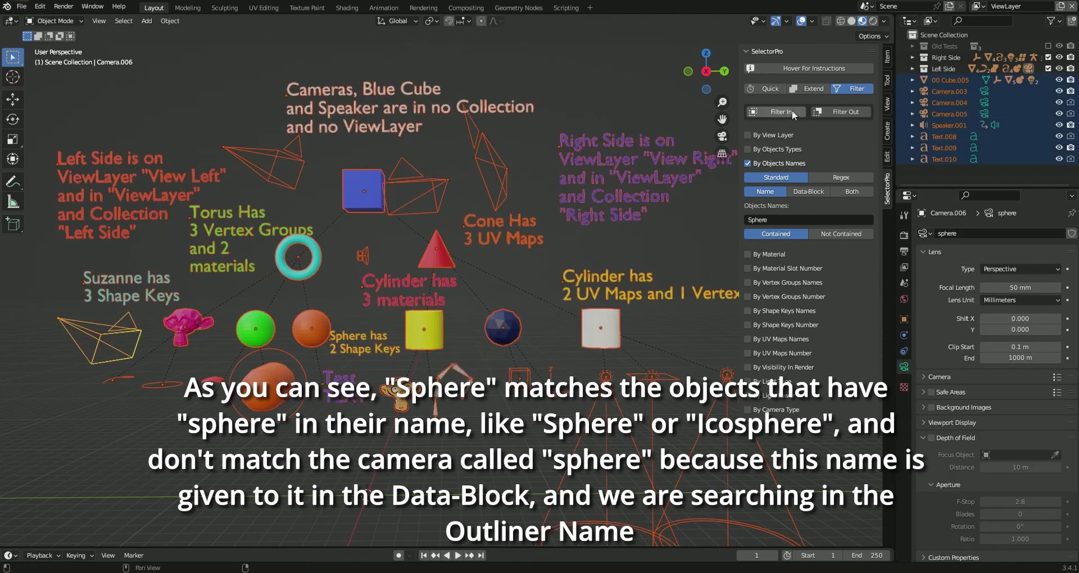
left_click(791, 111)
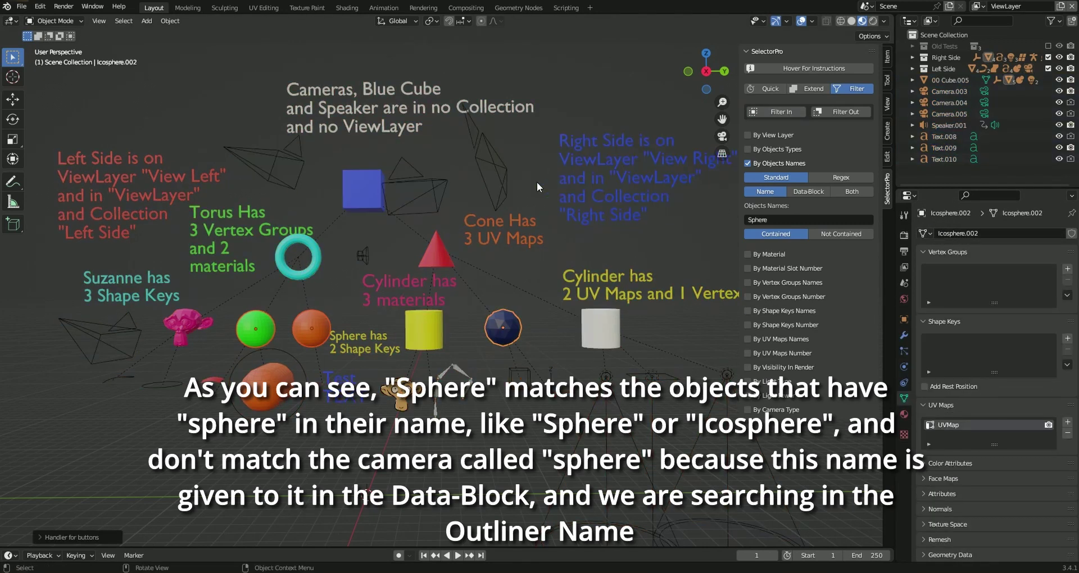
Match Sphere against Data-Block names, filter all objects again, then revert to object Names.
left_click(804, 191)
key("a")
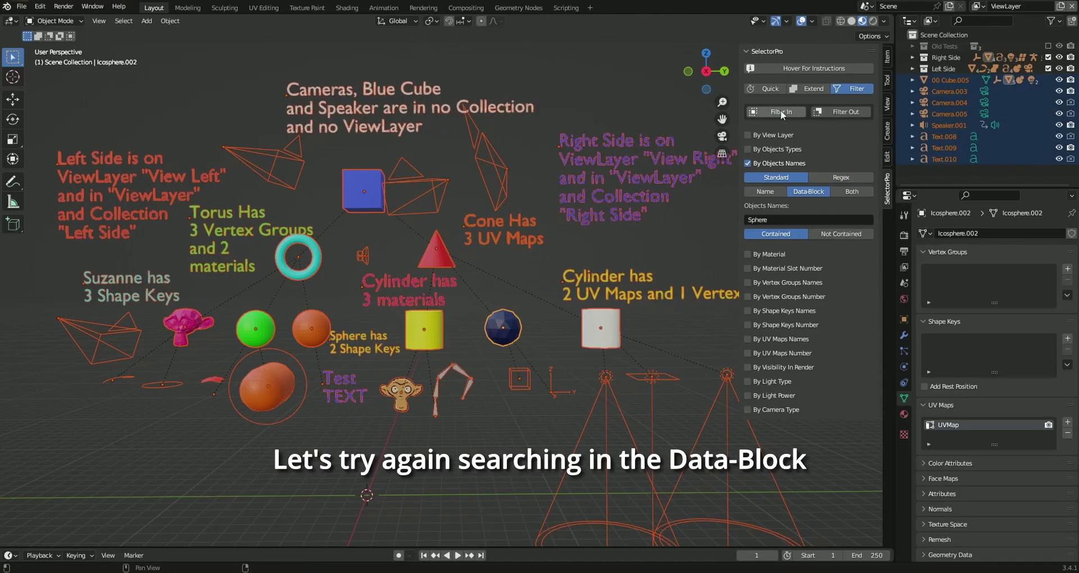
left_click(781, 112)
key("g")
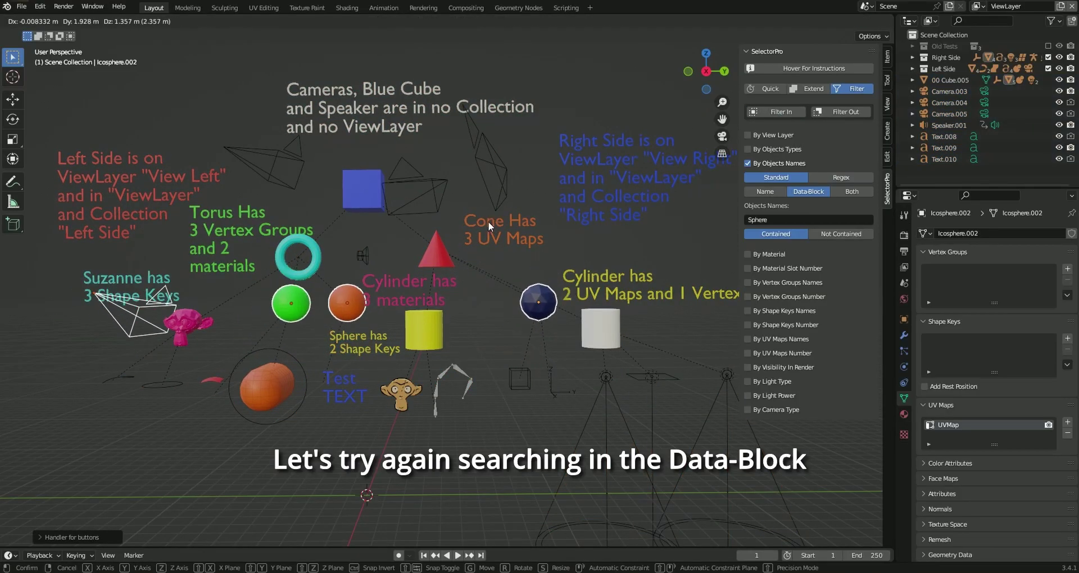
key("Escape")
left_click(108, 330)
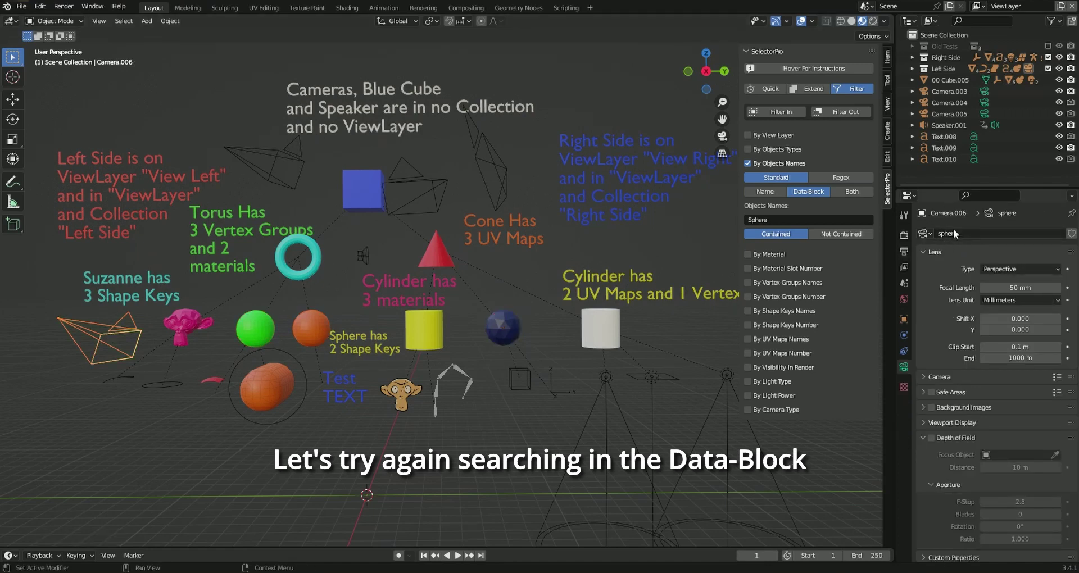
left_click(764, 191)
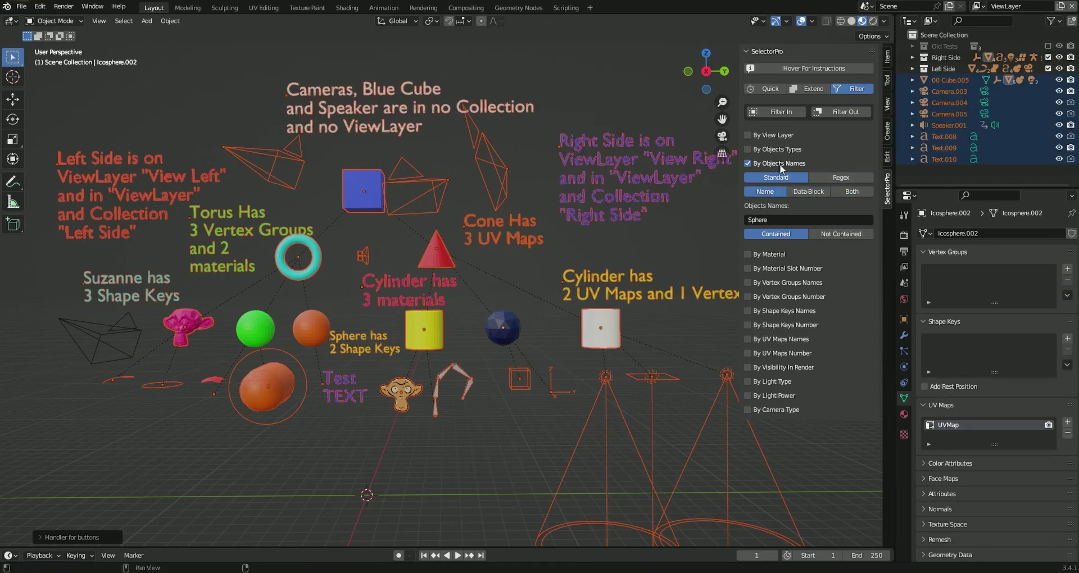
Switch from the name filter to By Material and select objects with no materials.
left_click(780, 164)
left_click(783, 177)
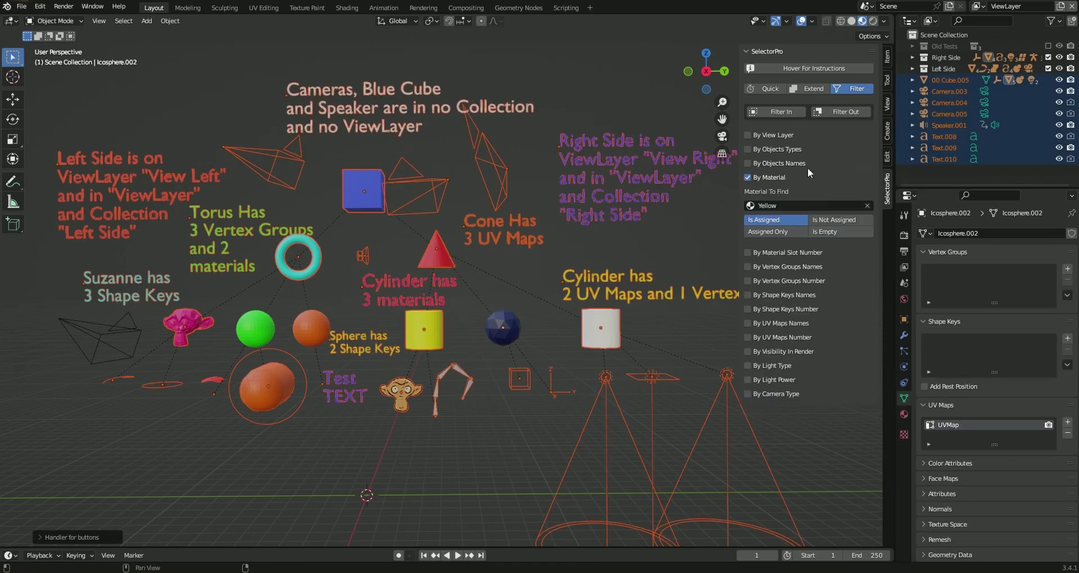
left_click(832, 231)
left_click(768, 111)
key("s")
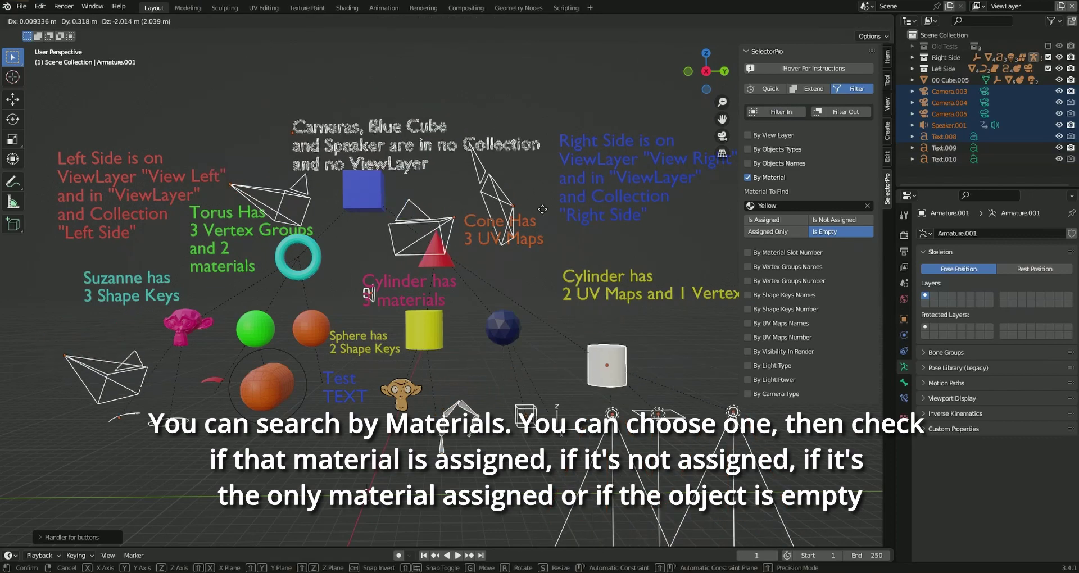
key("Escape")
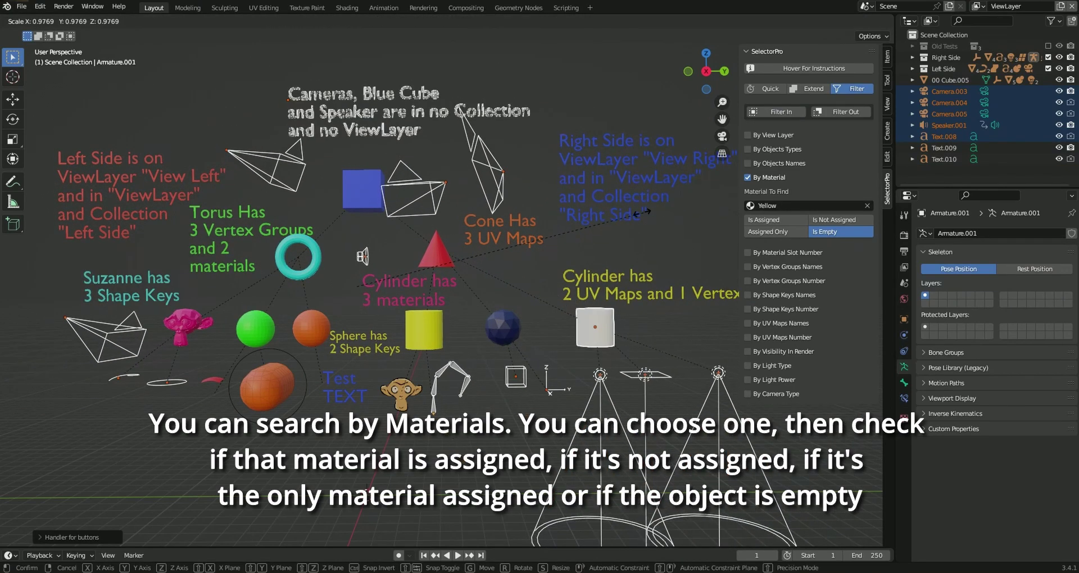
key("a")
Select only the objects with the Yellow material assigned and move them to reveal them.
left_click(784, 220)
left_click(778, 114)
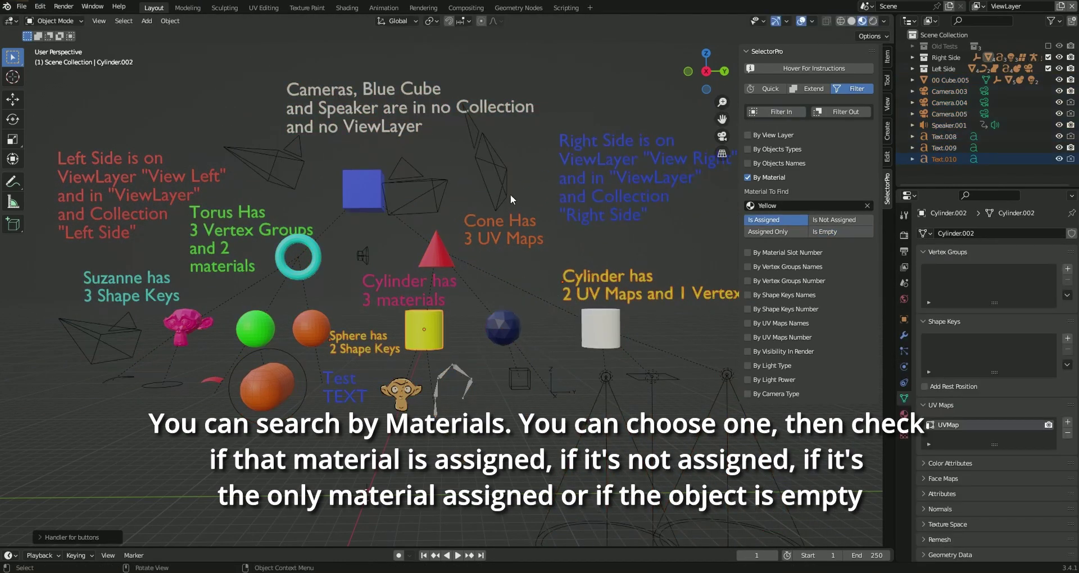
key("g")
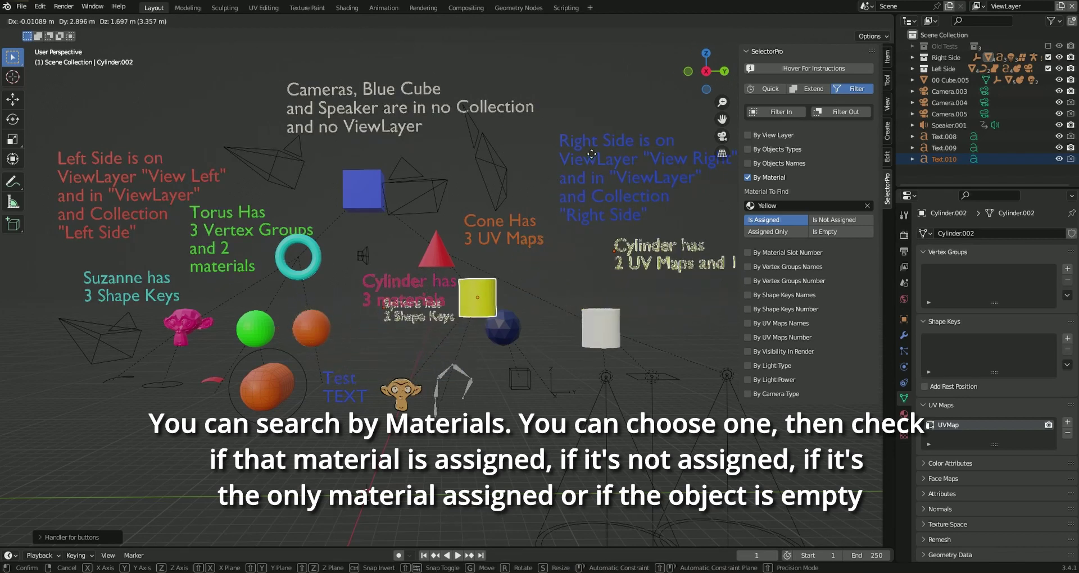
left_click(636, 206)
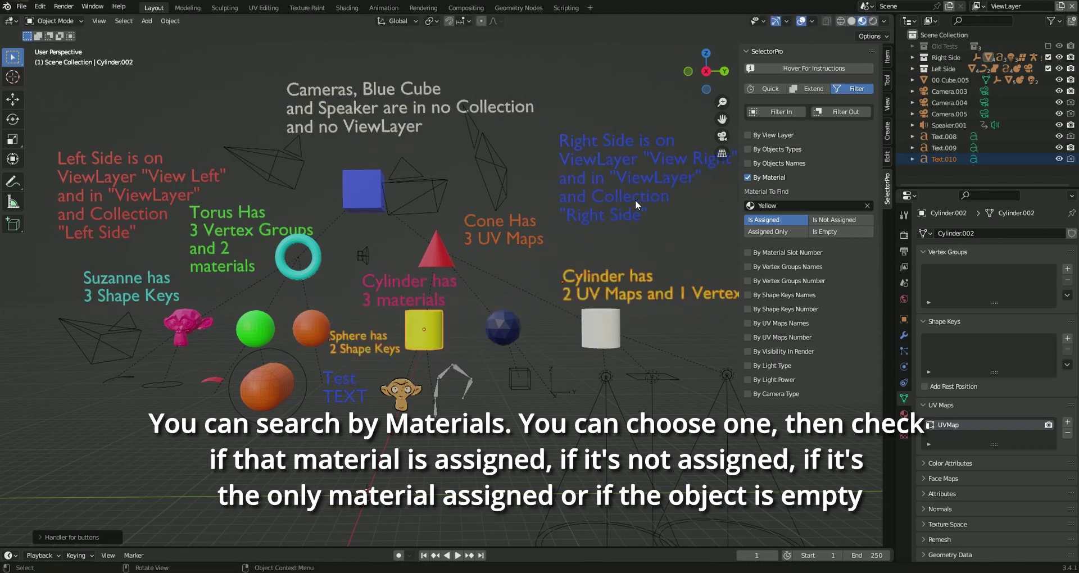
Set Material To Find to Red and keep only Red-assigned objects selected.
left_click(781, 206)
scroll(791, 296, "down", 5)
scroll(791, 296, "down", 5)
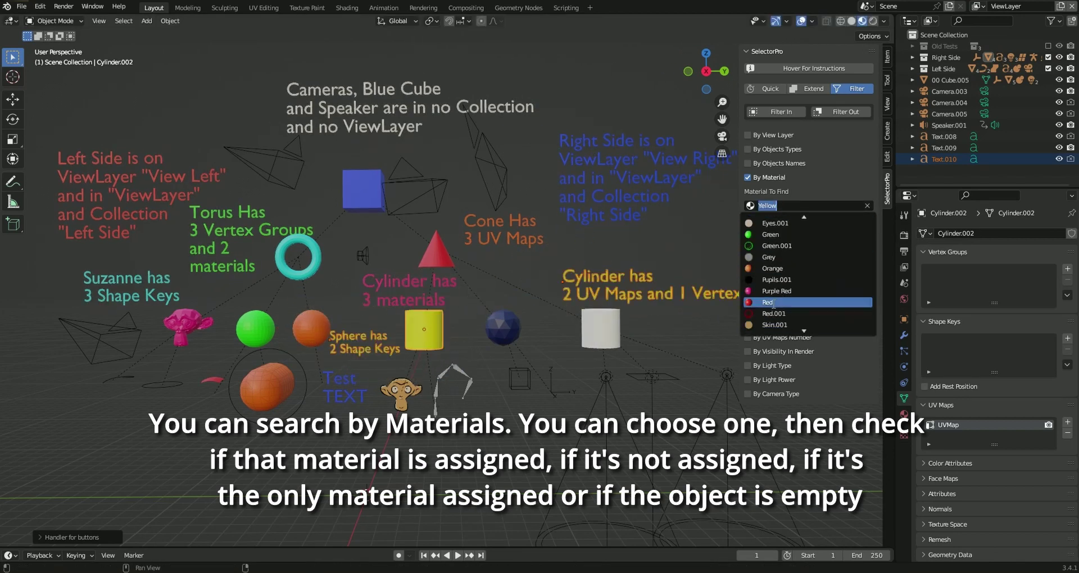
left_click(775, 302)
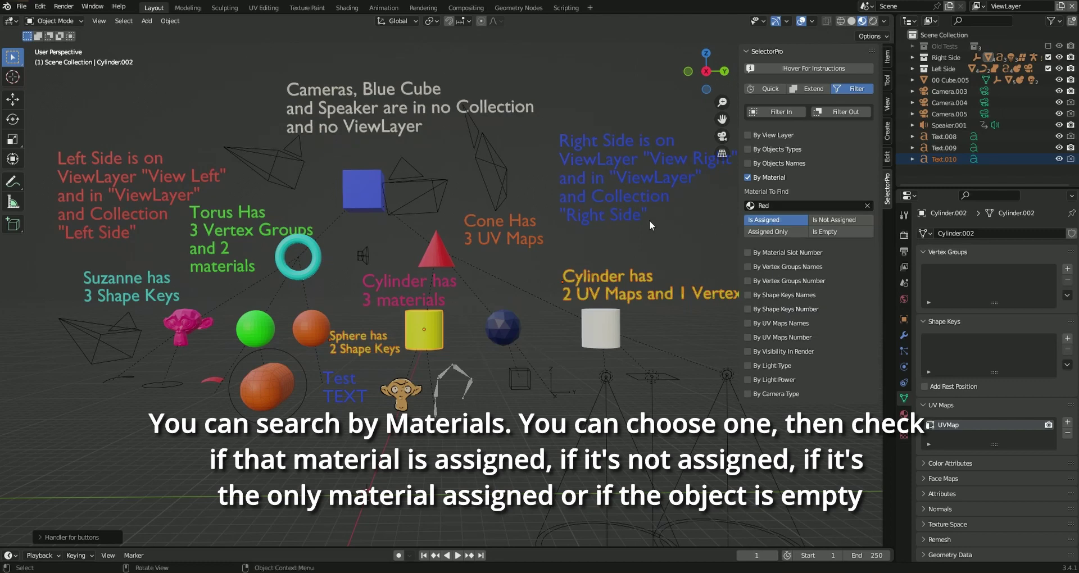
left_click(773, 112)
key("g")
key("Escape")
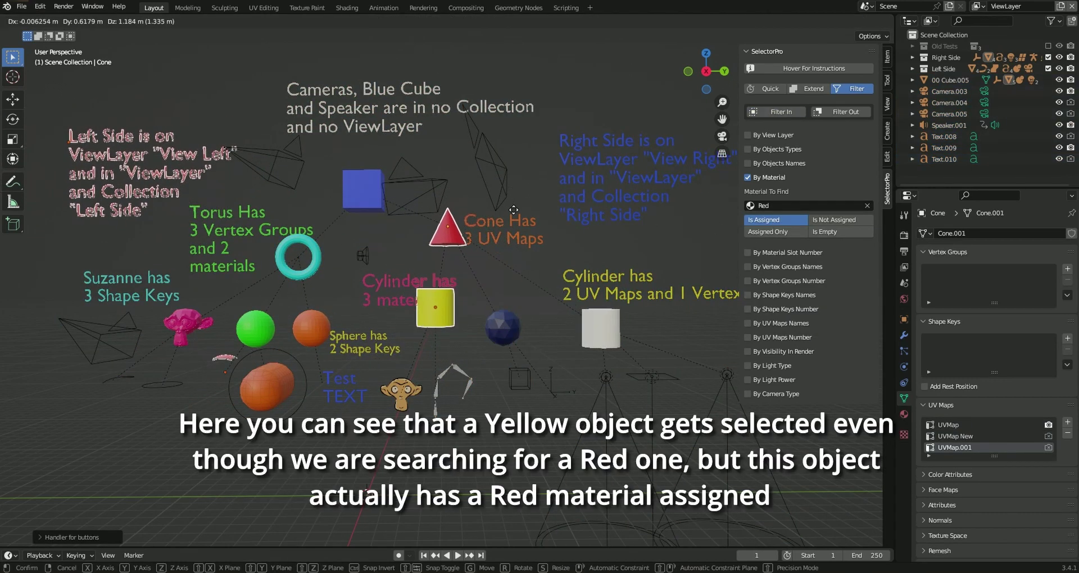
Check the yellow cylinder's material slots, select objects lacking Red, then disable By Material.
left_click(436, 325)
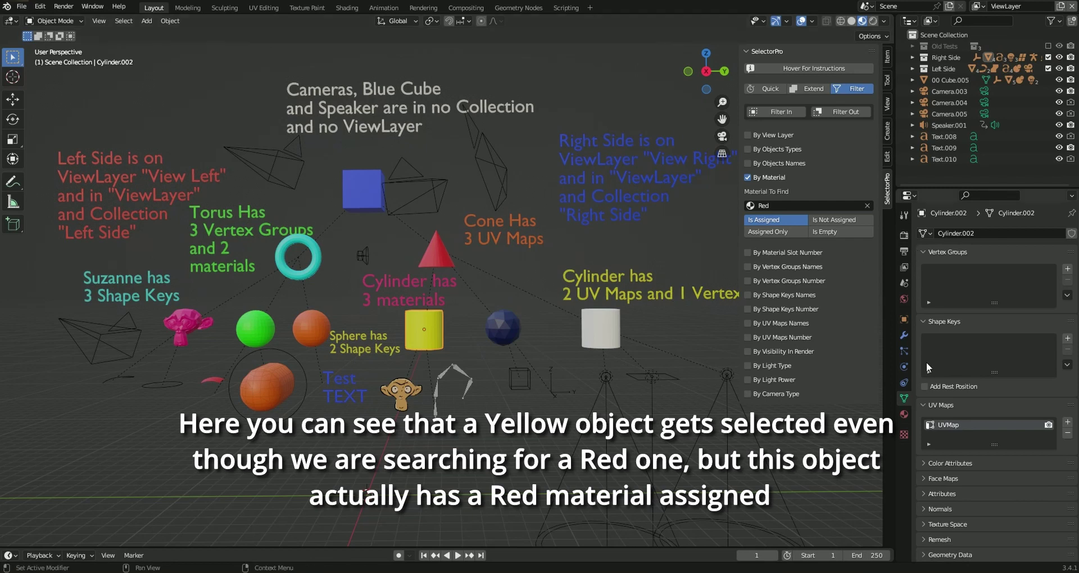
left_click(903, 414)
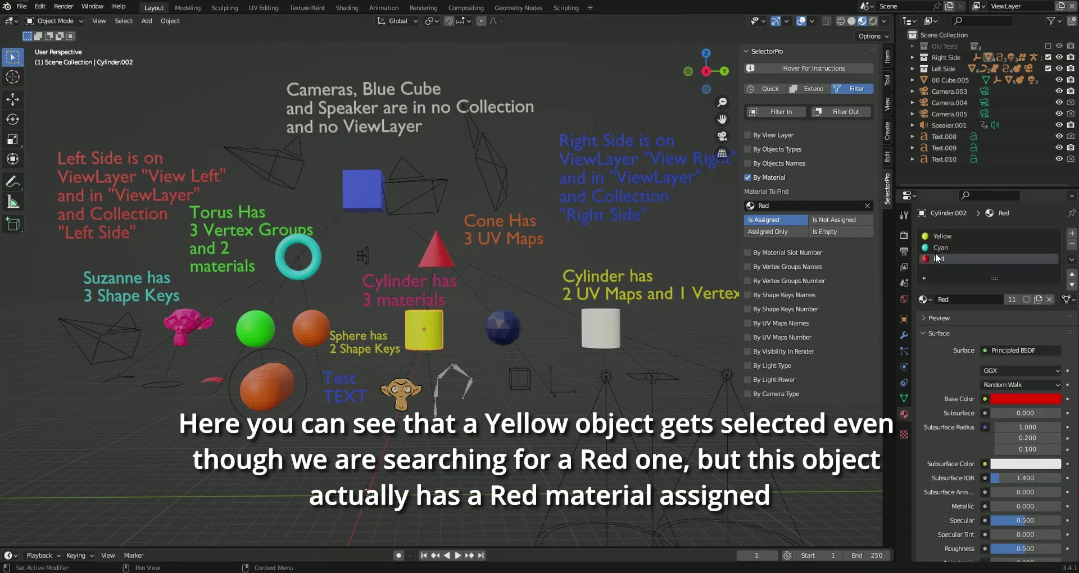
key("a")
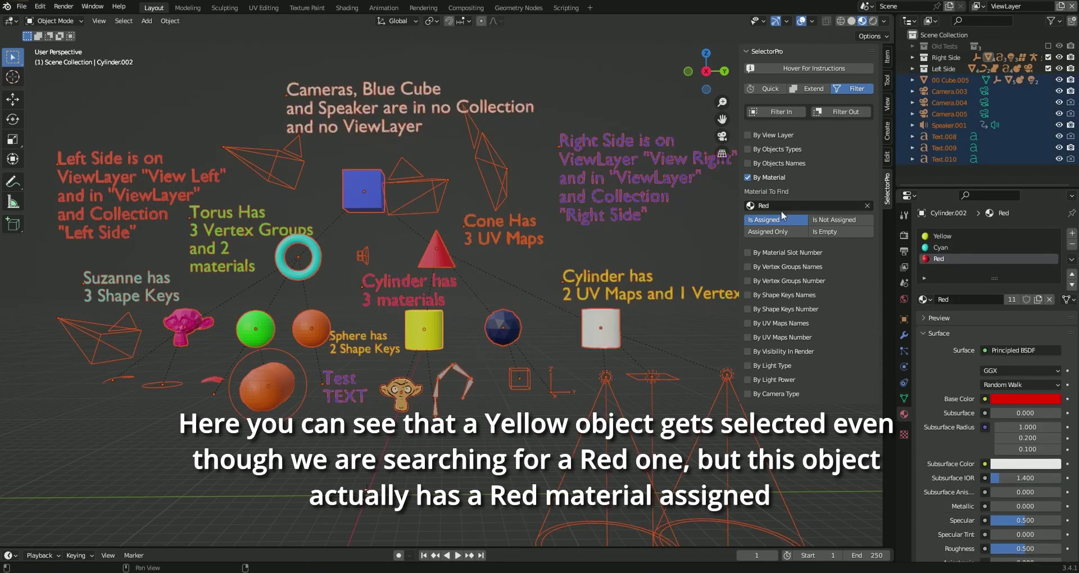
left_click(840, 220)
key("g")
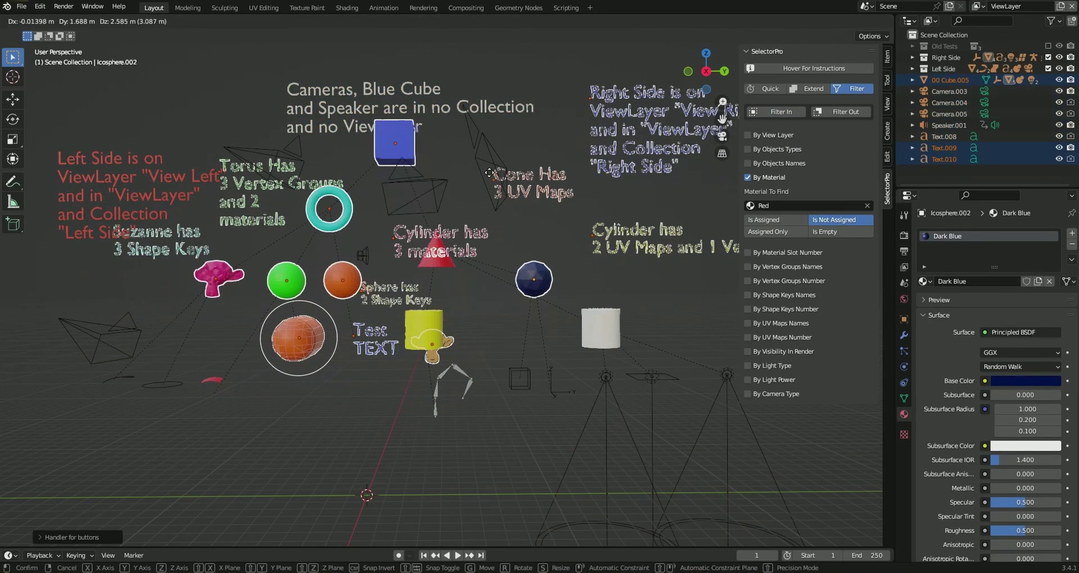
key("Escape")
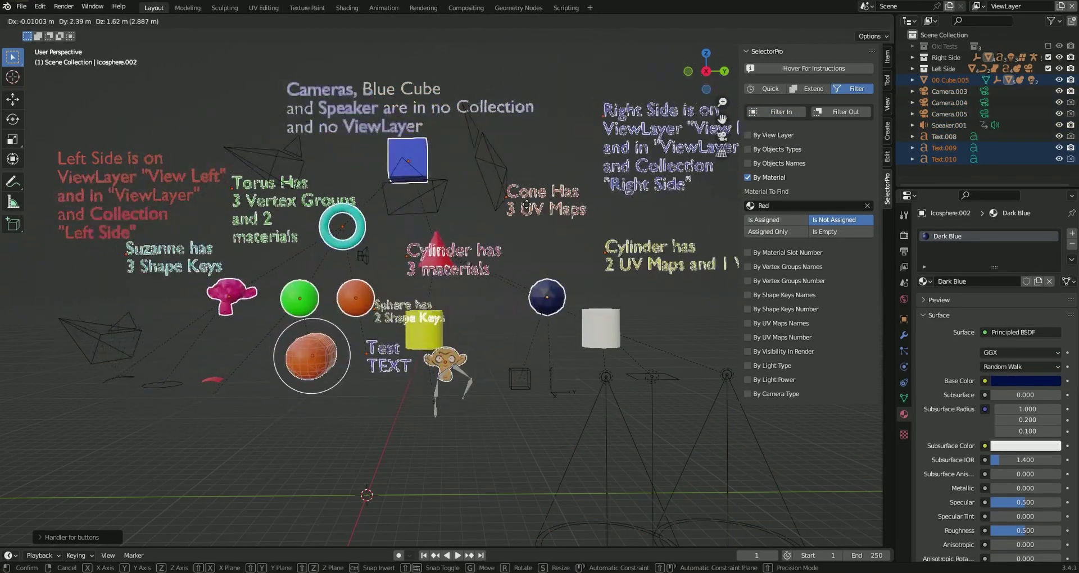
left_click(760, 177)
Enable By Material Slot Number and select objects with 2 or more slots, checking the cylinder and Suzanne.
left_click(771, 190)
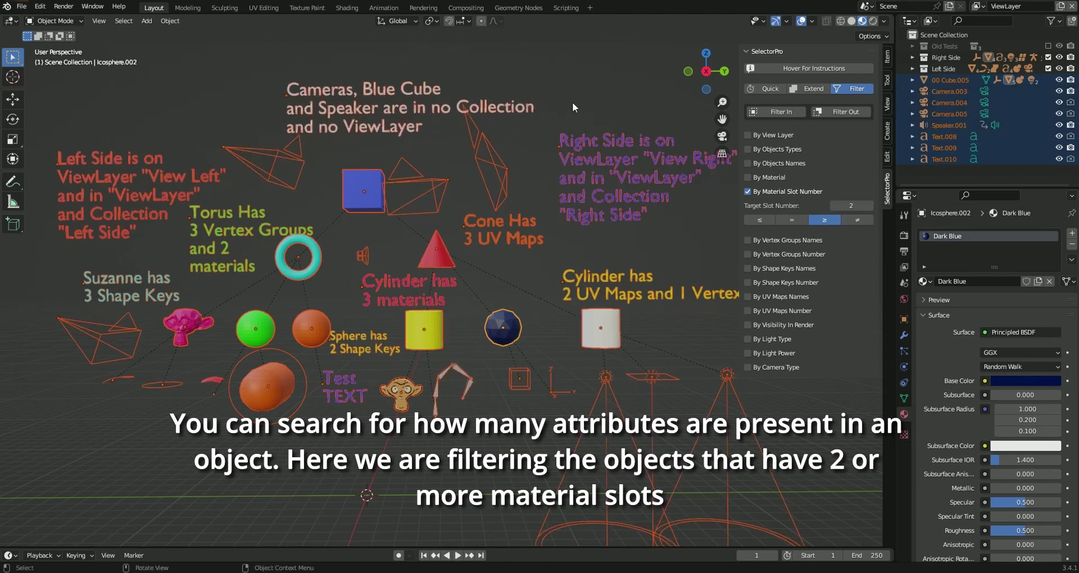
left_click(781, 112)
key("g")
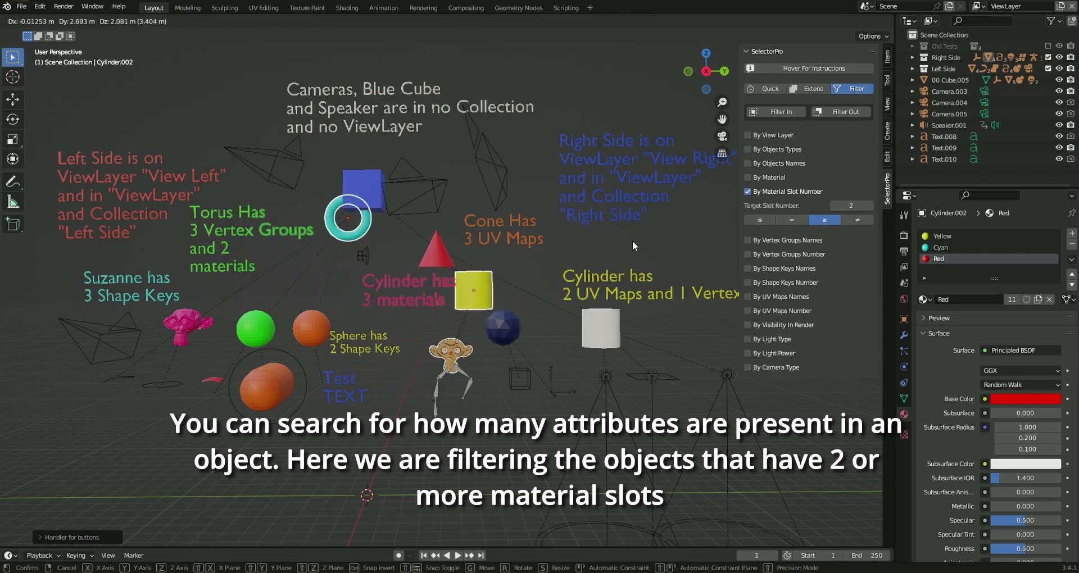
key("Escape")
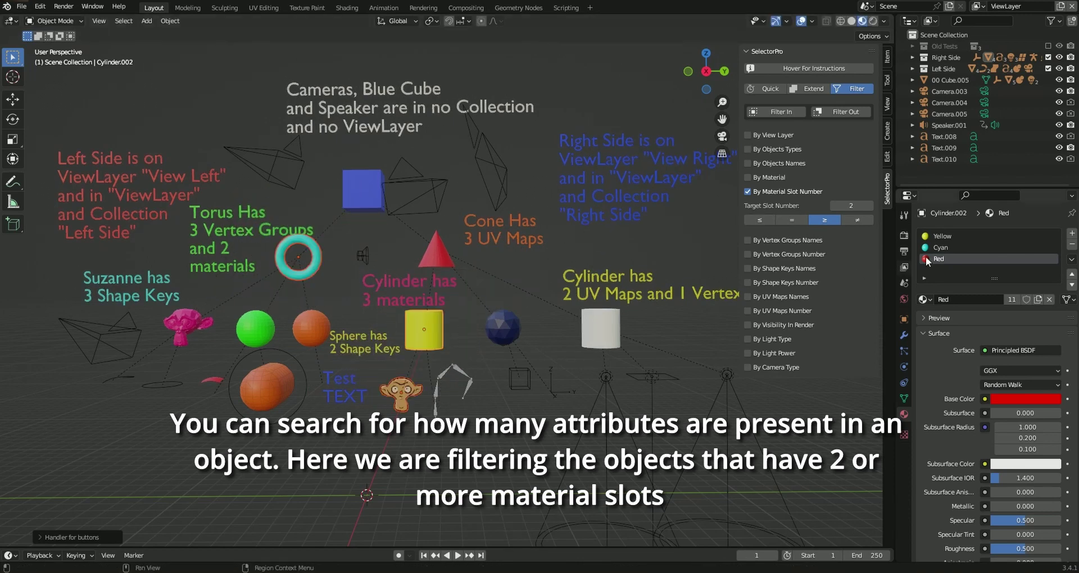
left_click(427, 334)
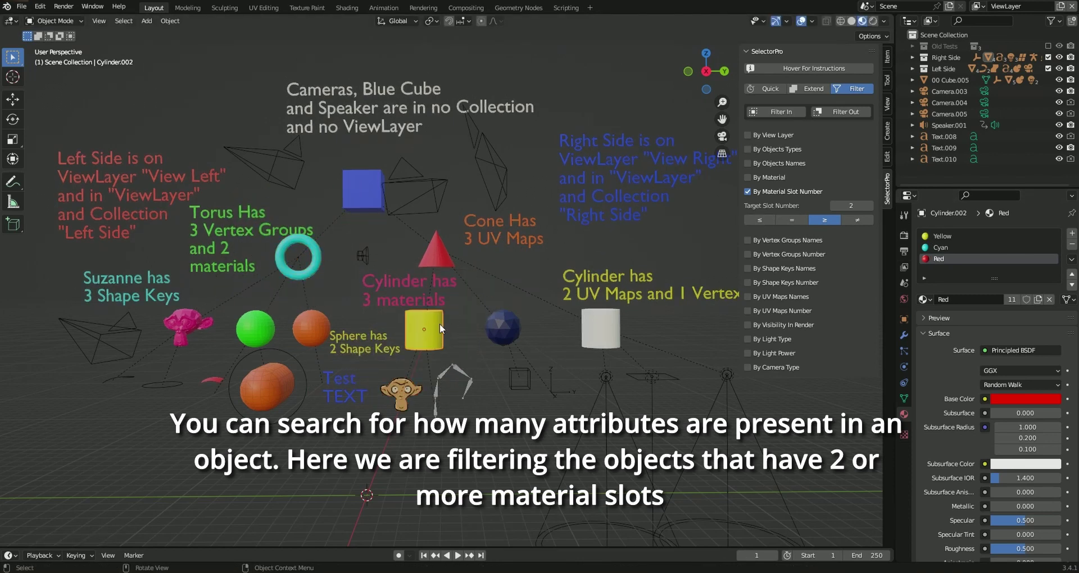
left_click(451, 388)
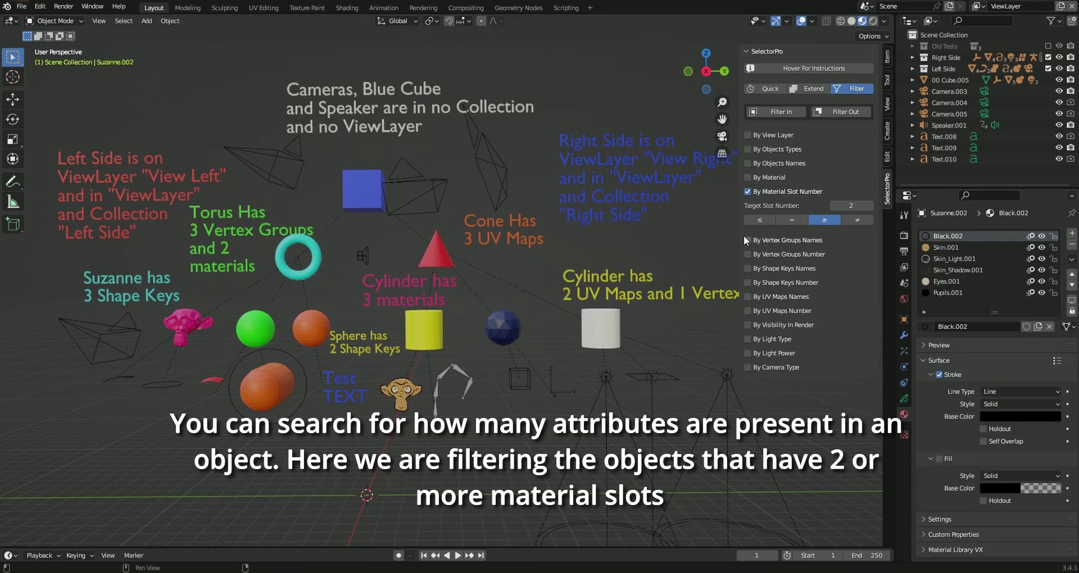
Try the not-2 and exactly-2 slot counts, then set the target slot number to 1.
left_click(857, 220)
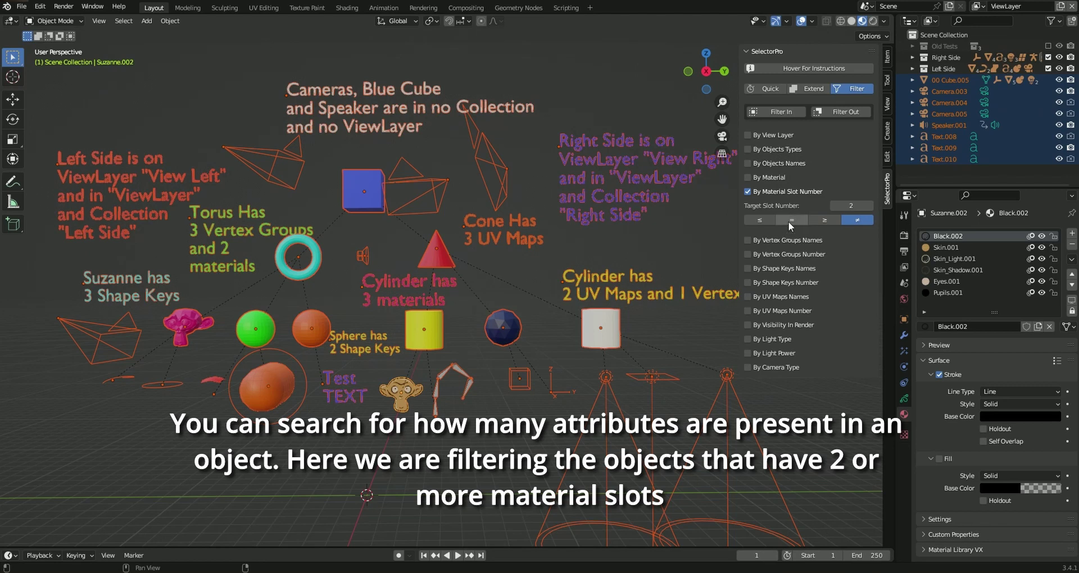
left_click(791, 219)
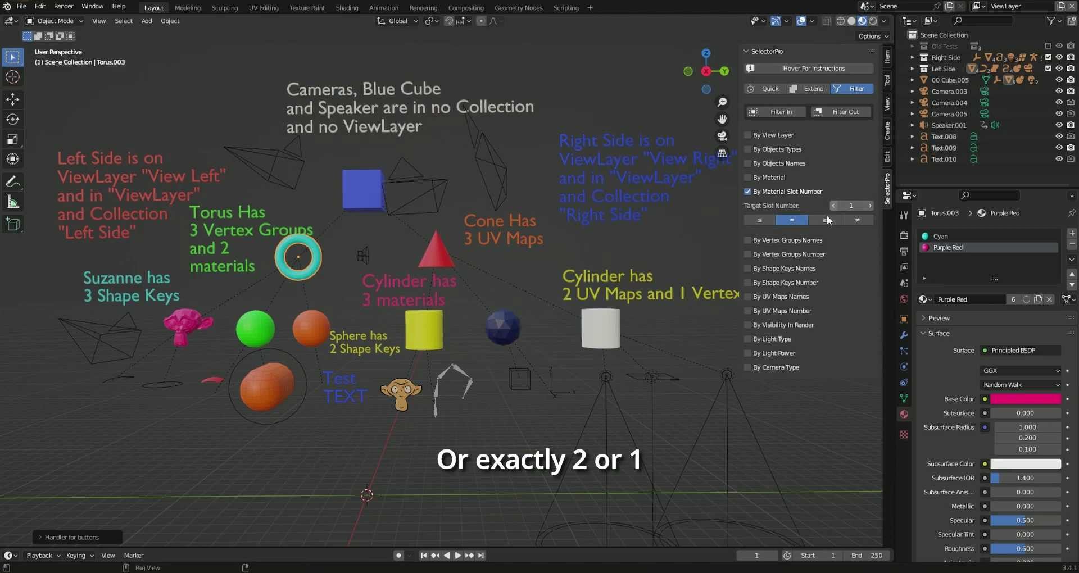
key("a")
left_click(777, 112)
key("g")
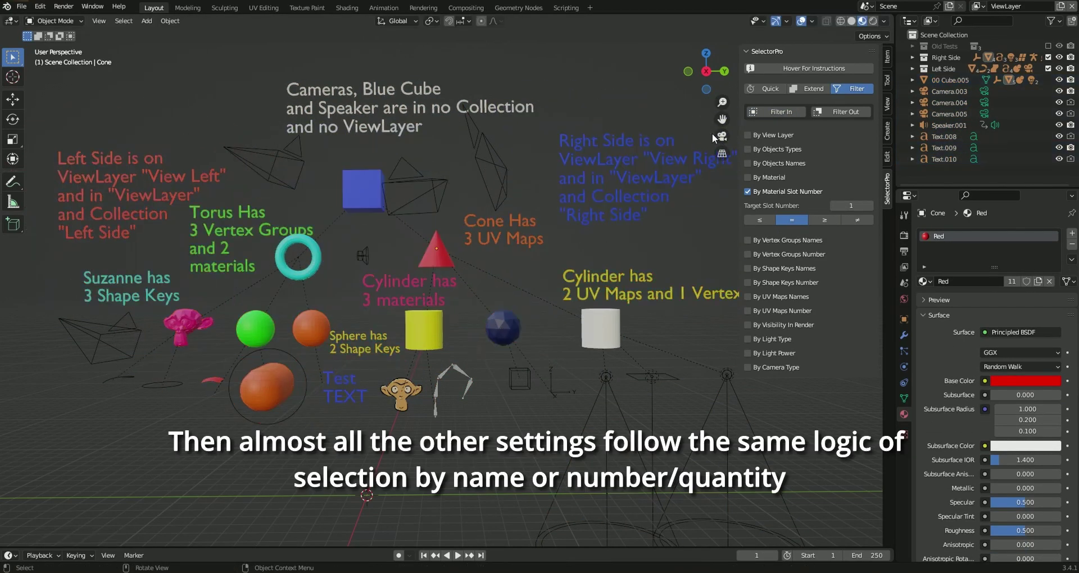
Replace the slot count filter with By UV Maps Names and apply it to all objects.
left_click(773, 190)
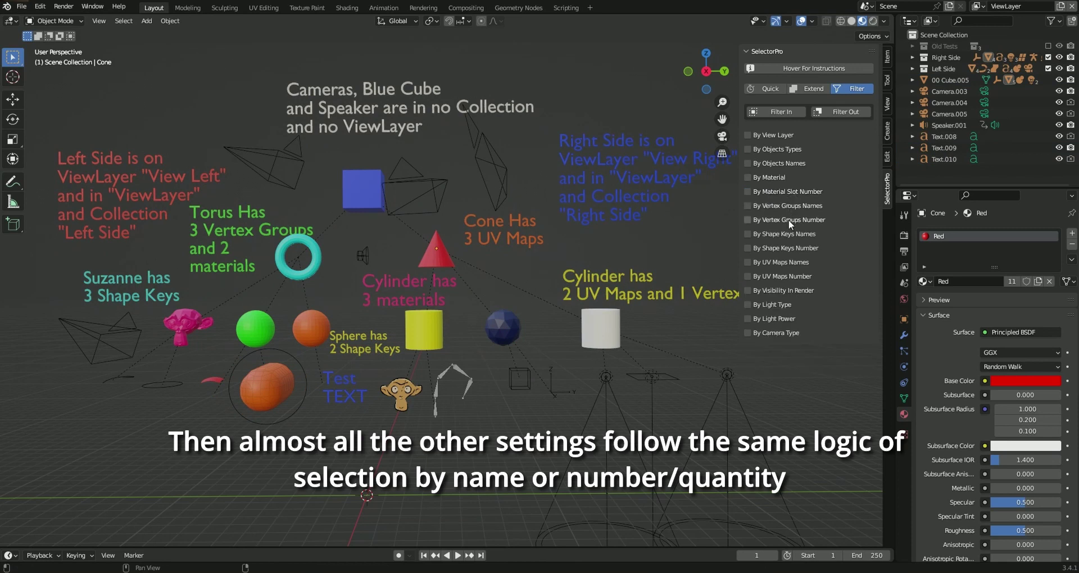
left_click(784, 206)
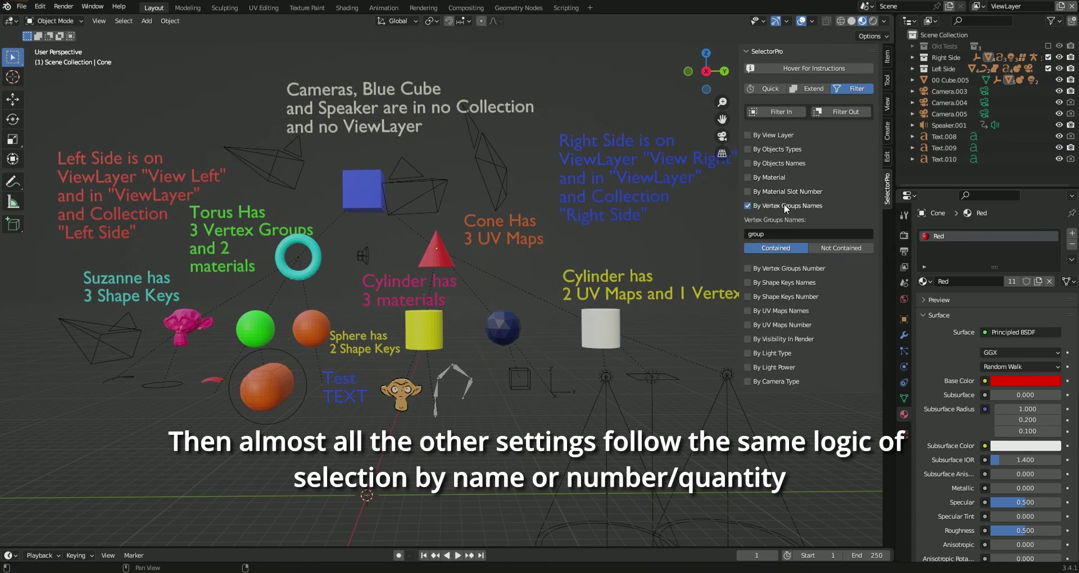
left_click(785, 206)
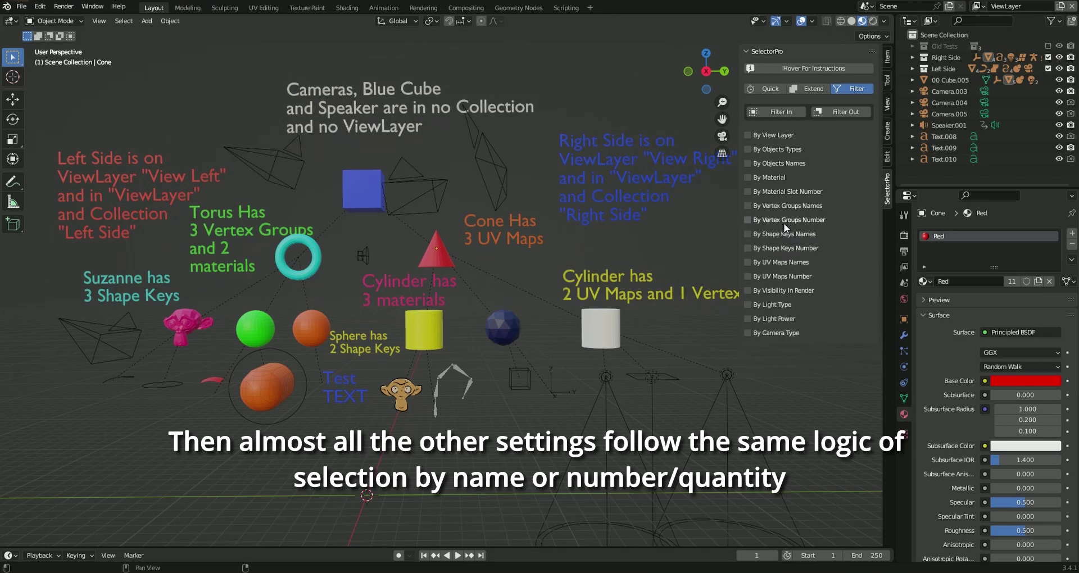
left_click(785, 262)
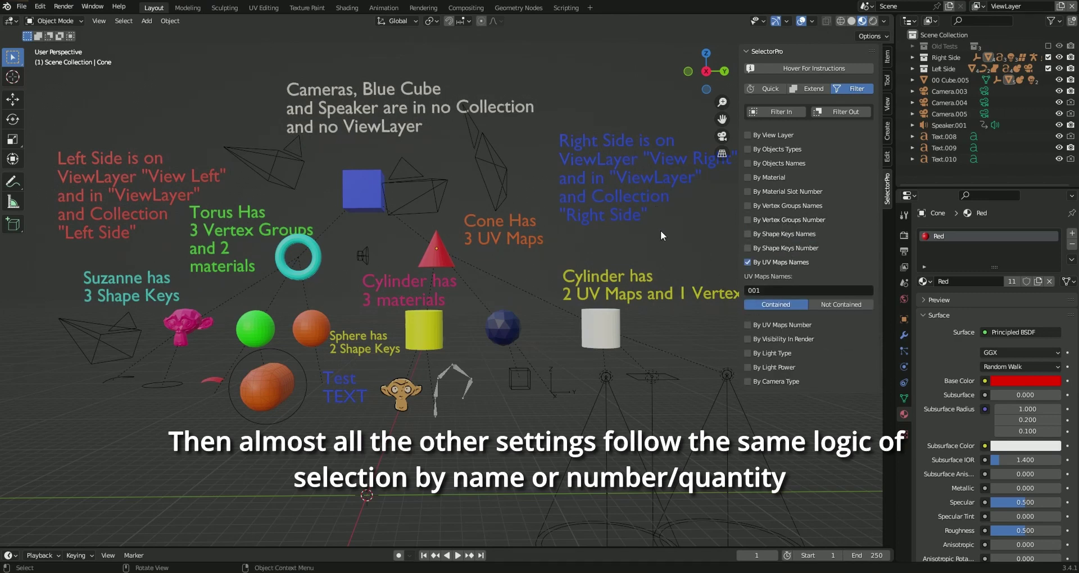
key("a")
left_click(774, 112)
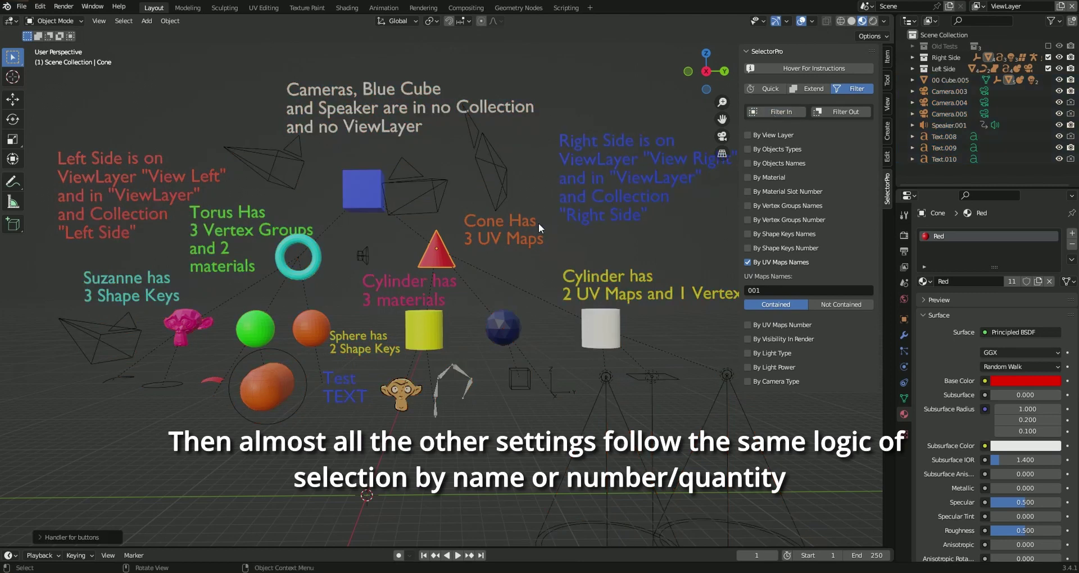
Filter by UV map name 'met' to isolate the white cylinder, then disable the UV filter.
left_click(901, 399)
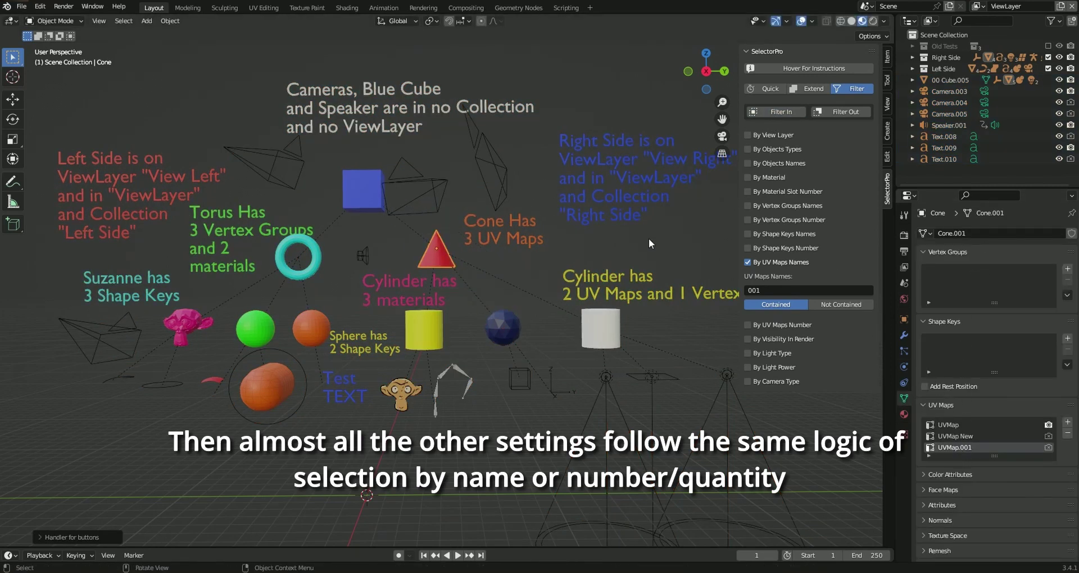
left_click(604, 326)
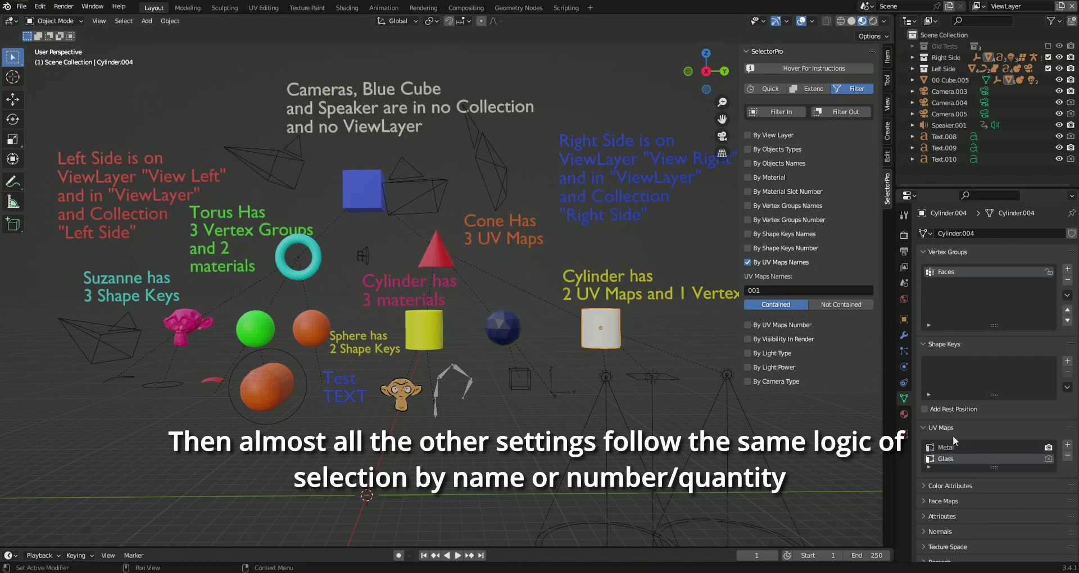
left_click(771, 304)
left_click(773, 291)
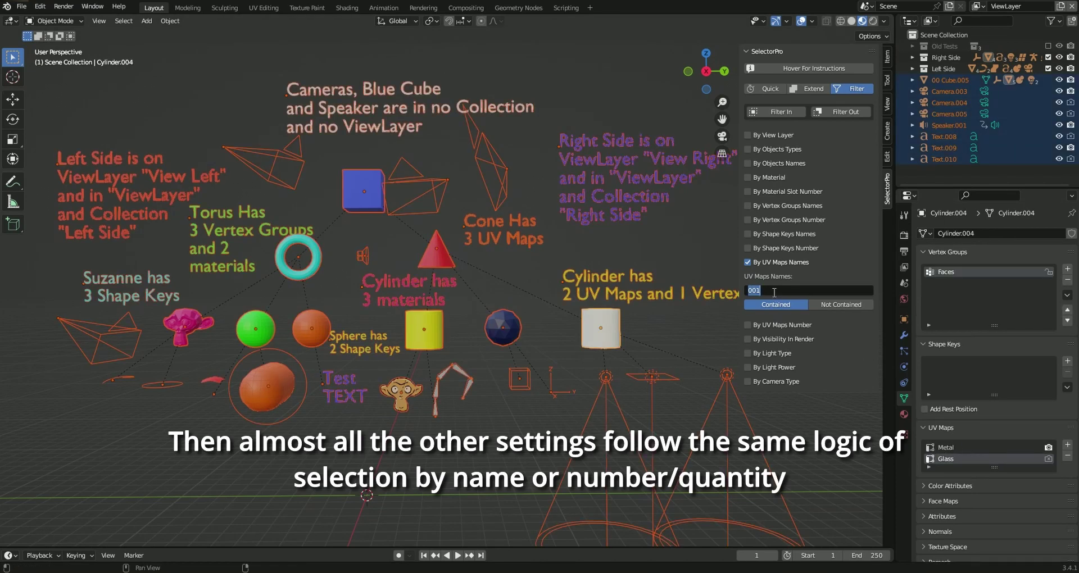
type("met")
left_click(770, 112)
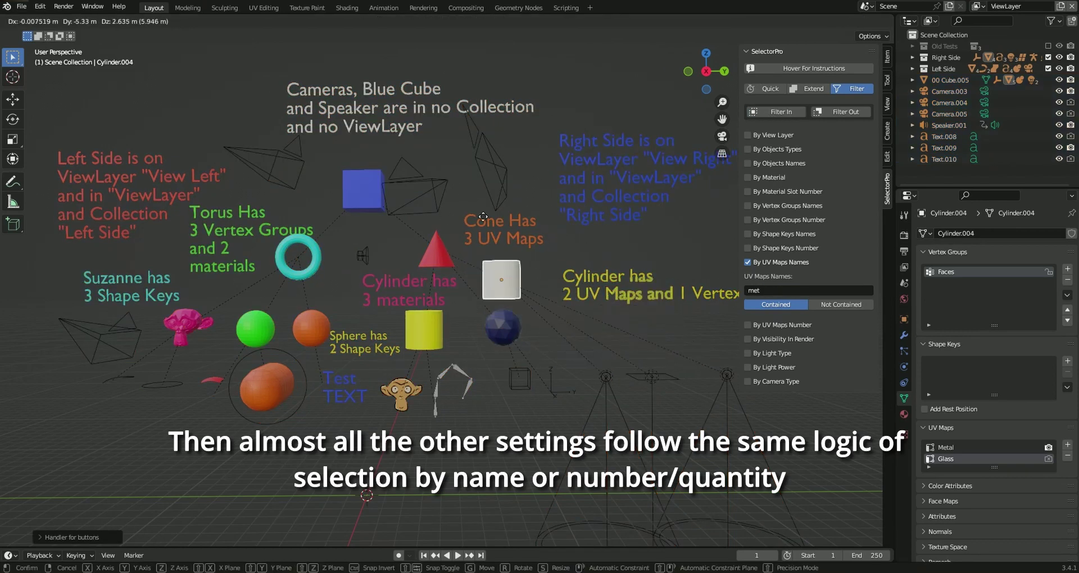
left_click(769, 262)
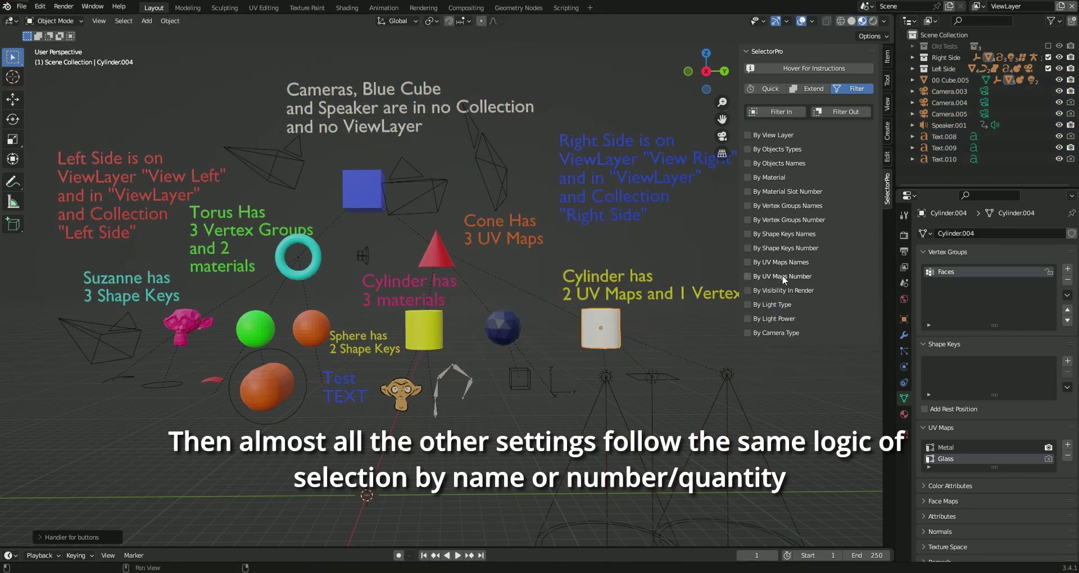
Enable By View Layer and By Material with Red as the material to find.
left_click(781, 133)
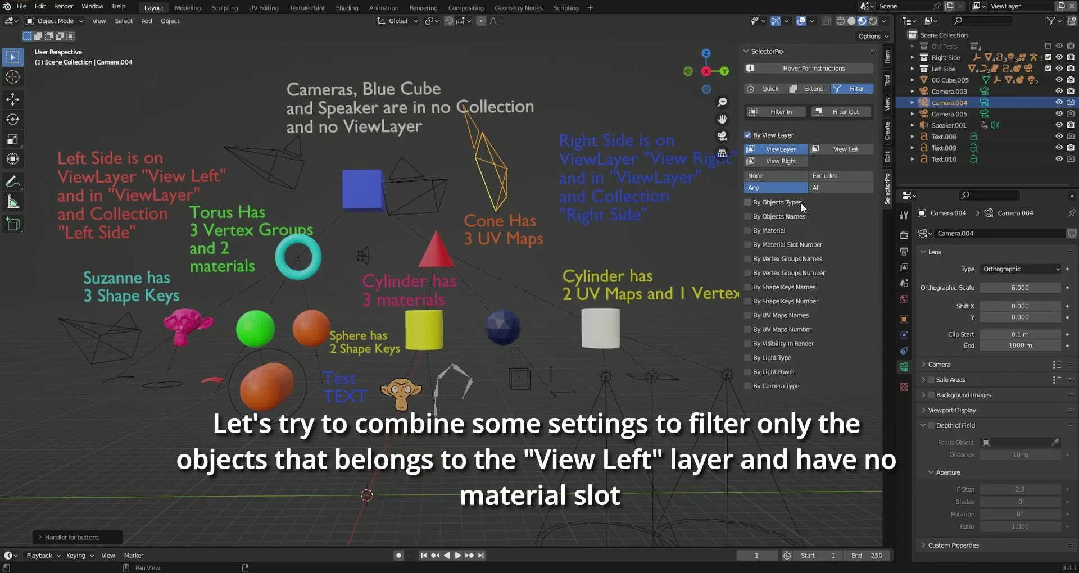
left_click(778, 230)
left_click(783, 259)
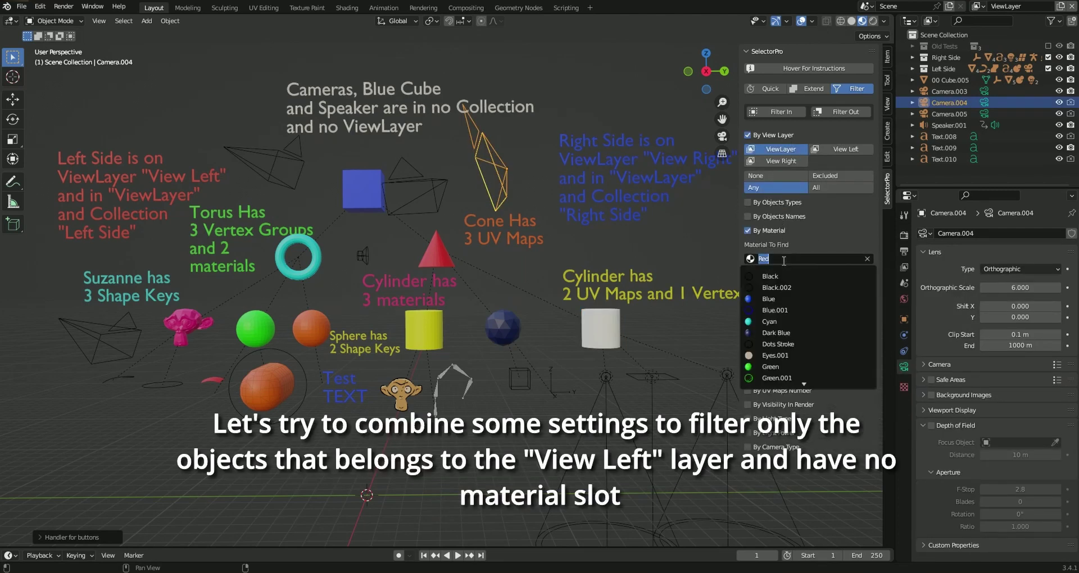
key("Return")
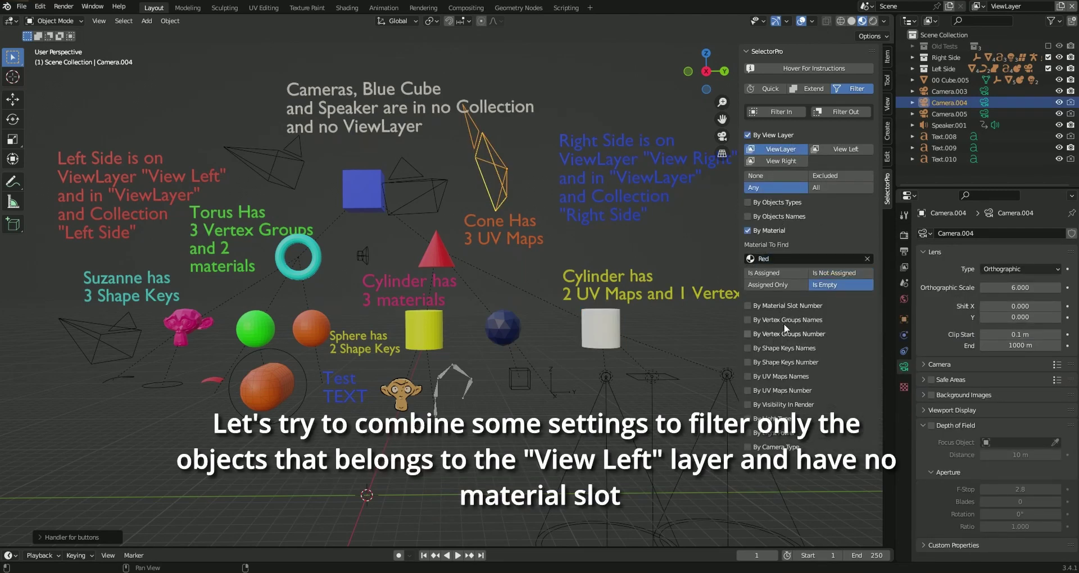
Test a Sphere object-name filter matched on data, disable it, and restrict to View Left.
left_click(770, 218)
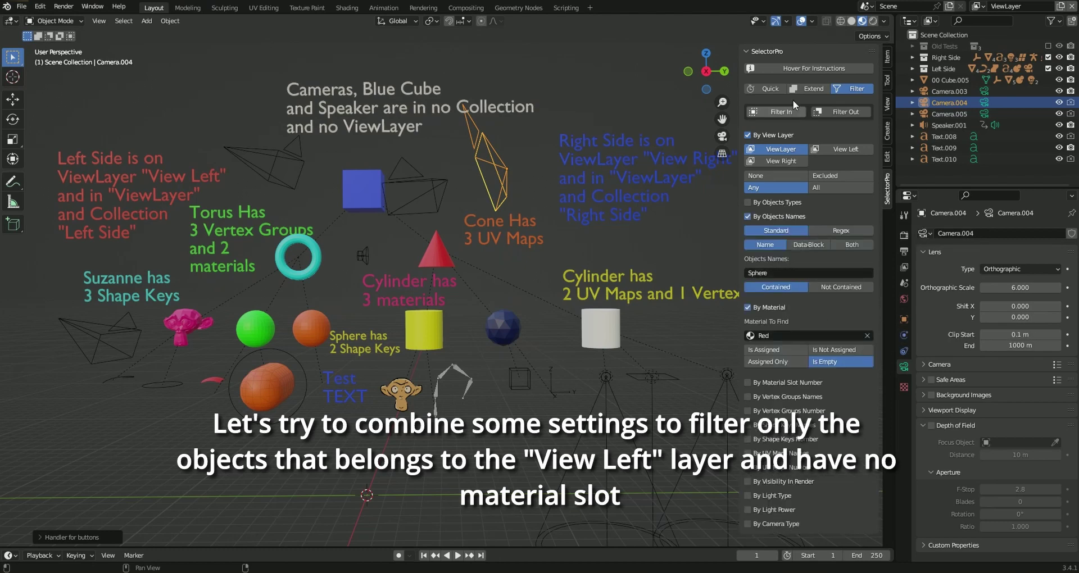
left_click(808, 244)
left_click(771, 112)
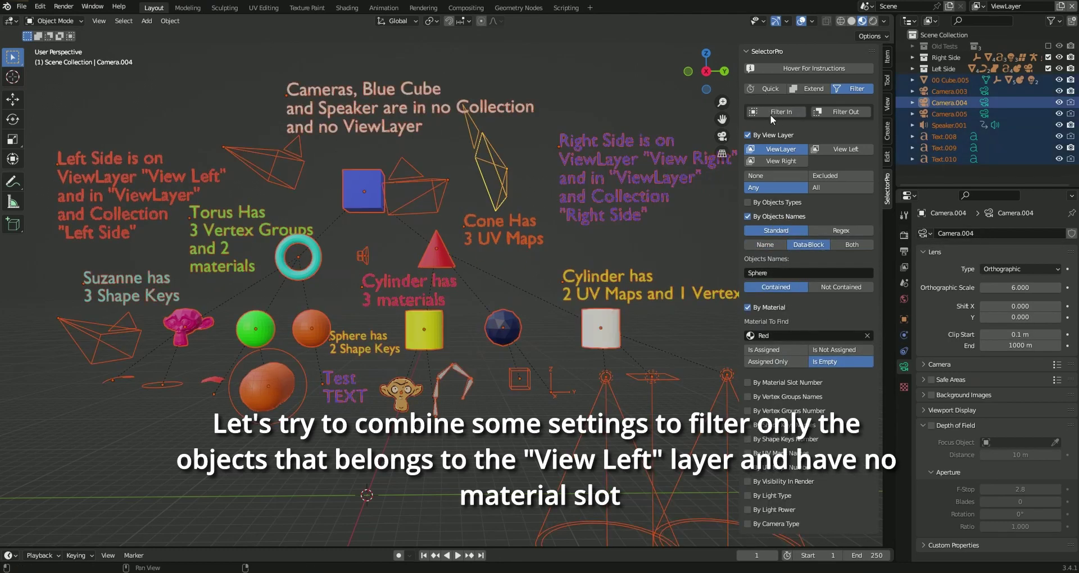
left_click(772, 114)
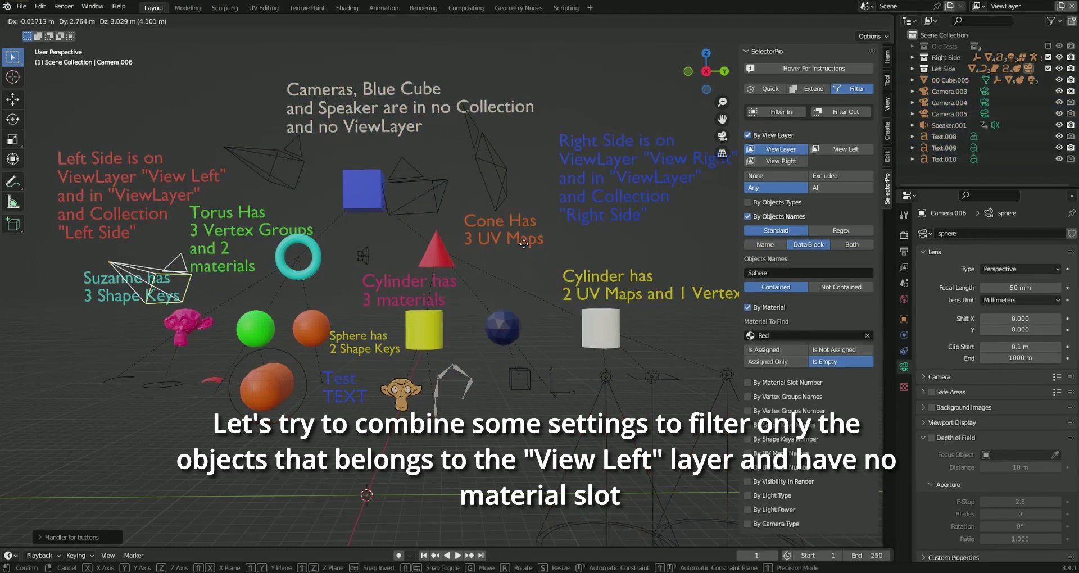
left_click(770, 218)
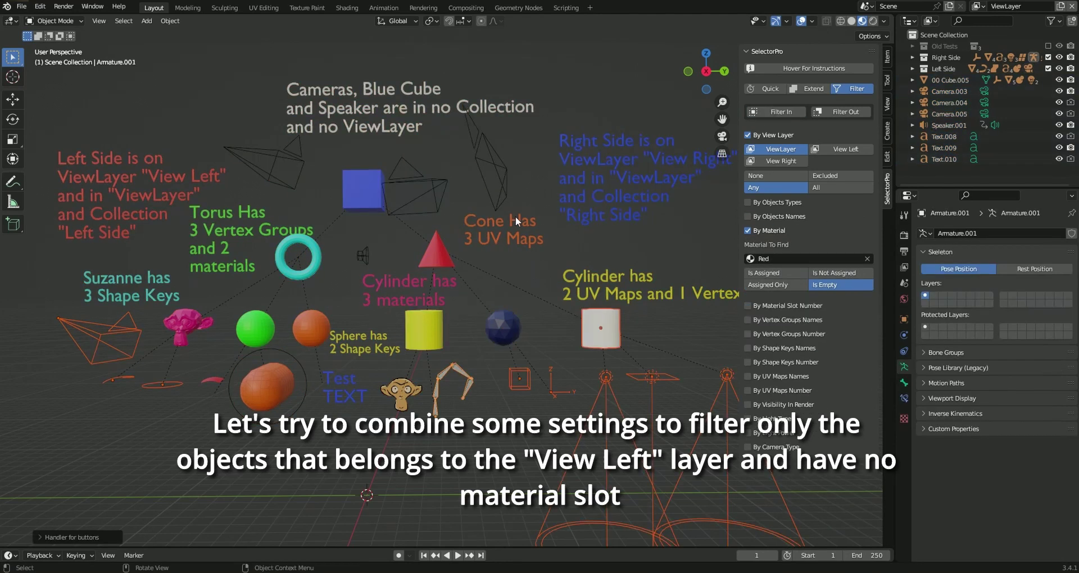
left_click(812, 150)
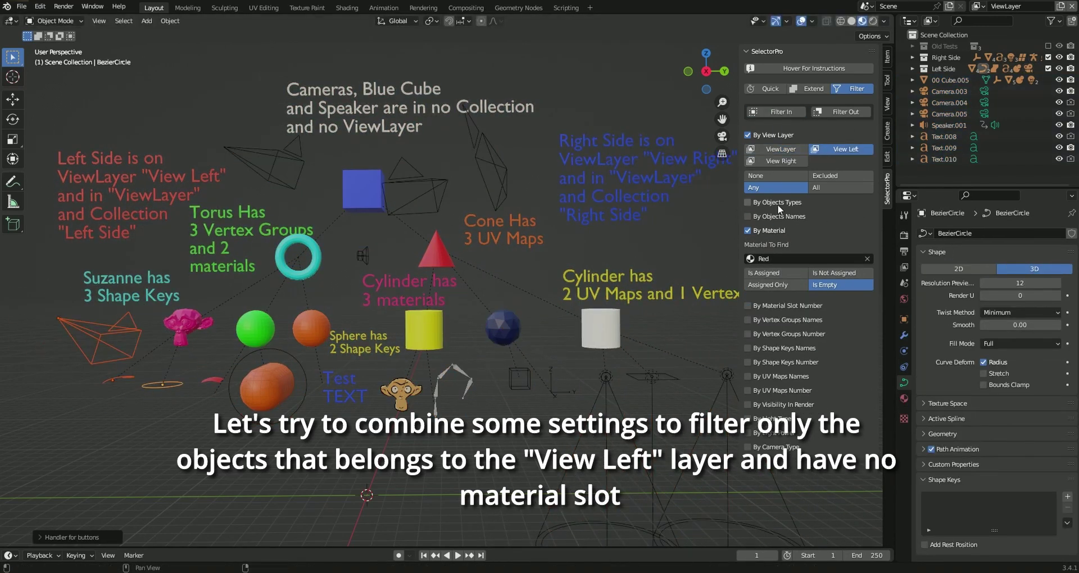